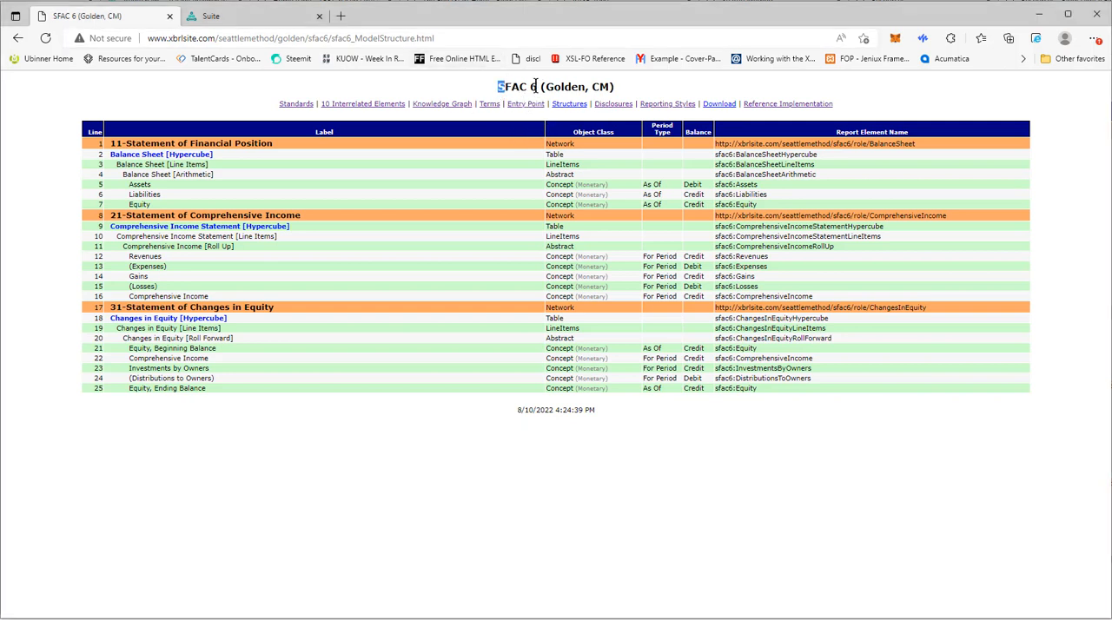
# - Examine the SFAC 6 (Golden, CM) model structure page and view its terms schema file, sfac6.xsd
pyautogui.moveTo(500, 86); pyautogui.dragTo(620, 84)
pyautogui.click(627, 86)
pyautogui.click(490, 104)
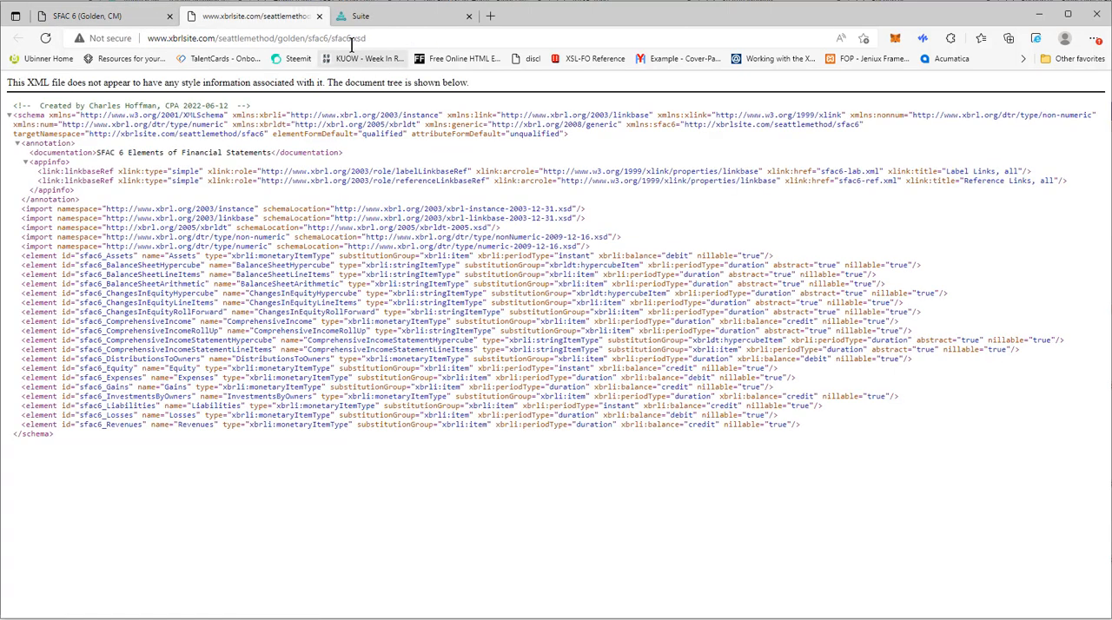
pyautogui.click(388, 38)
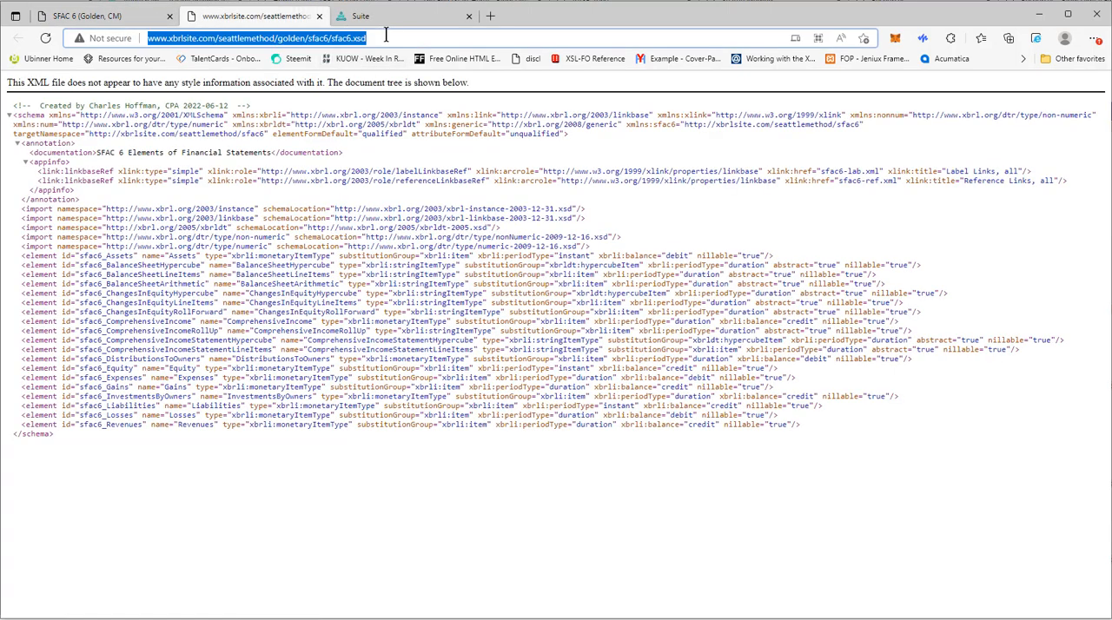
pyautogui.click(319, 16)
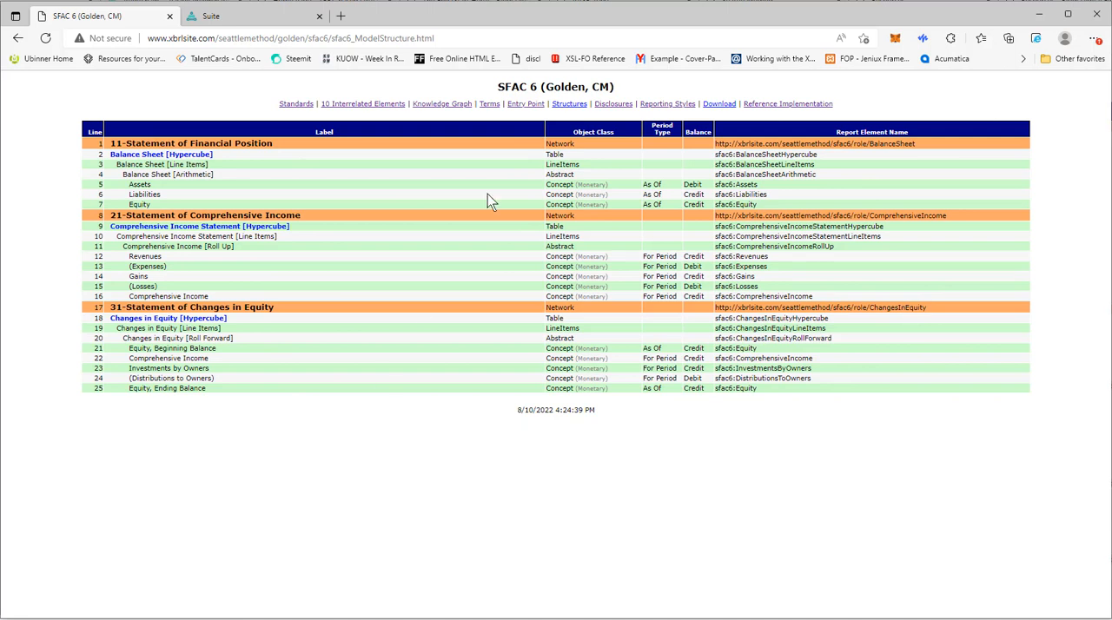
pyautogui.moveTo(500, 84); pyautogui.dragTo(538, 87)
pyautogui.click(520, 81)
# - Switch to Pesseract and review the open disclosures, disclosure mechanics, reporting checklist, fac and type-subtype taxonomies
pyautogui.hotkey('alt', 'Tab')
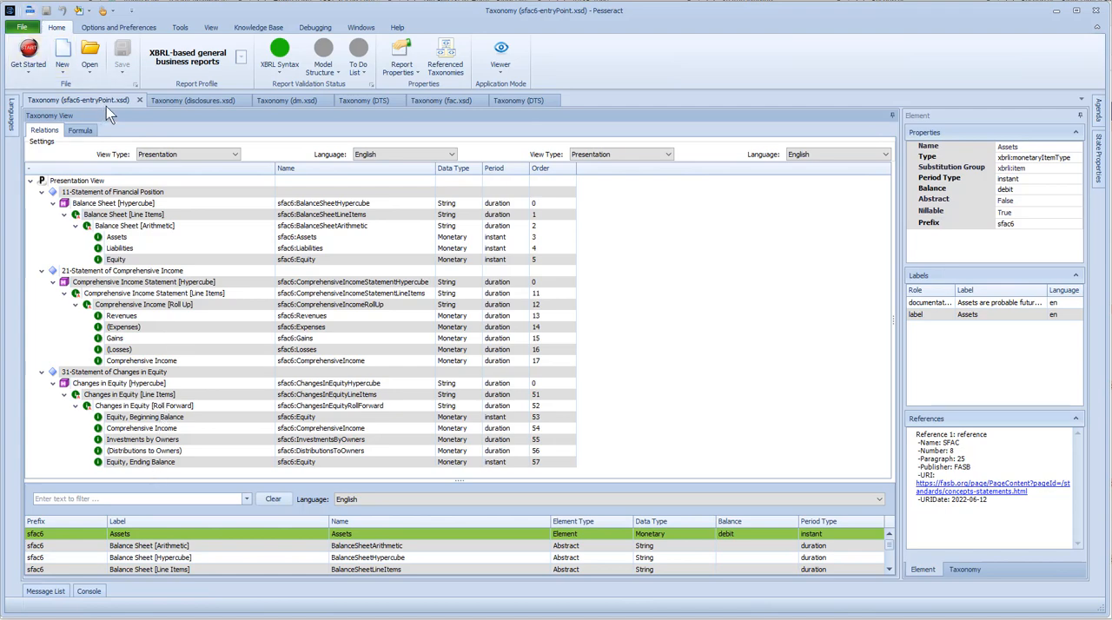
pyautogui.click(208, 99)
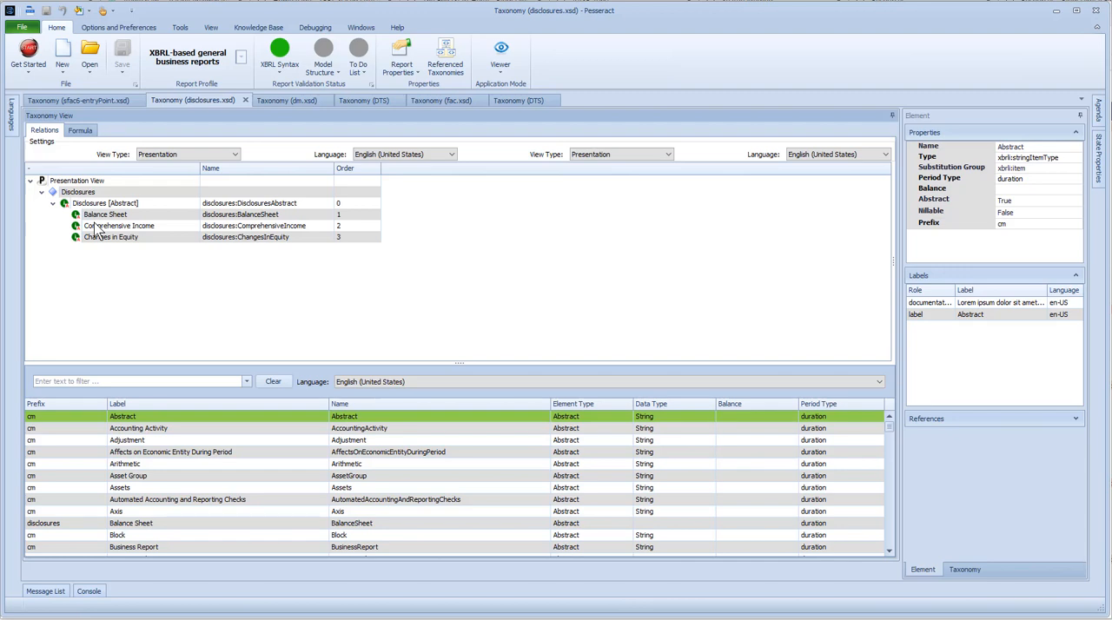
pyautogui.click(289, 102)
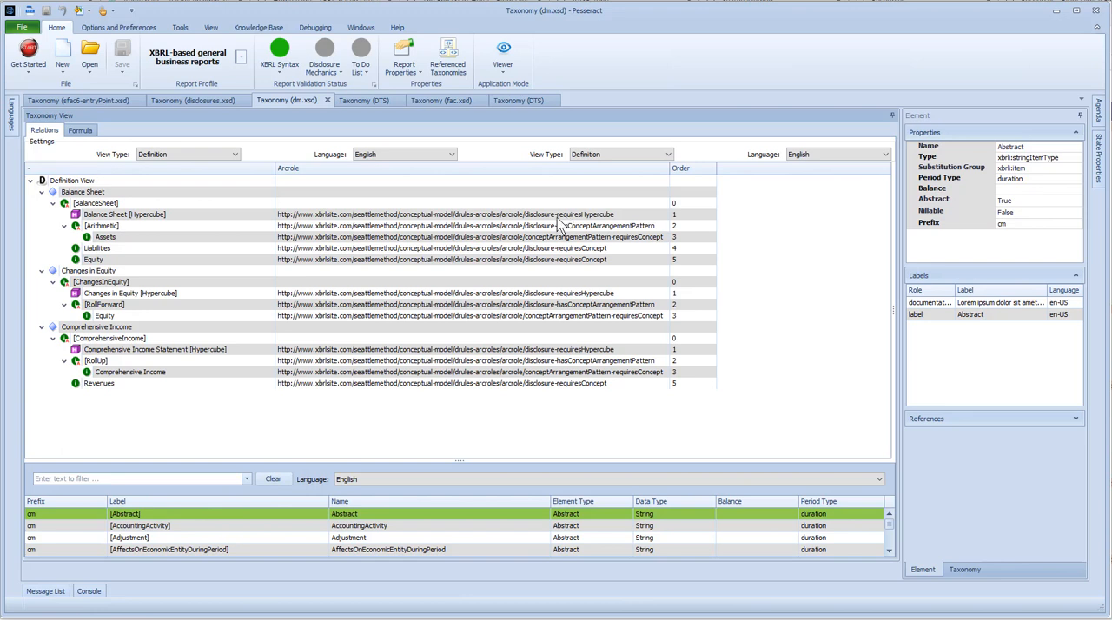
pyautogui.click(373, 100)
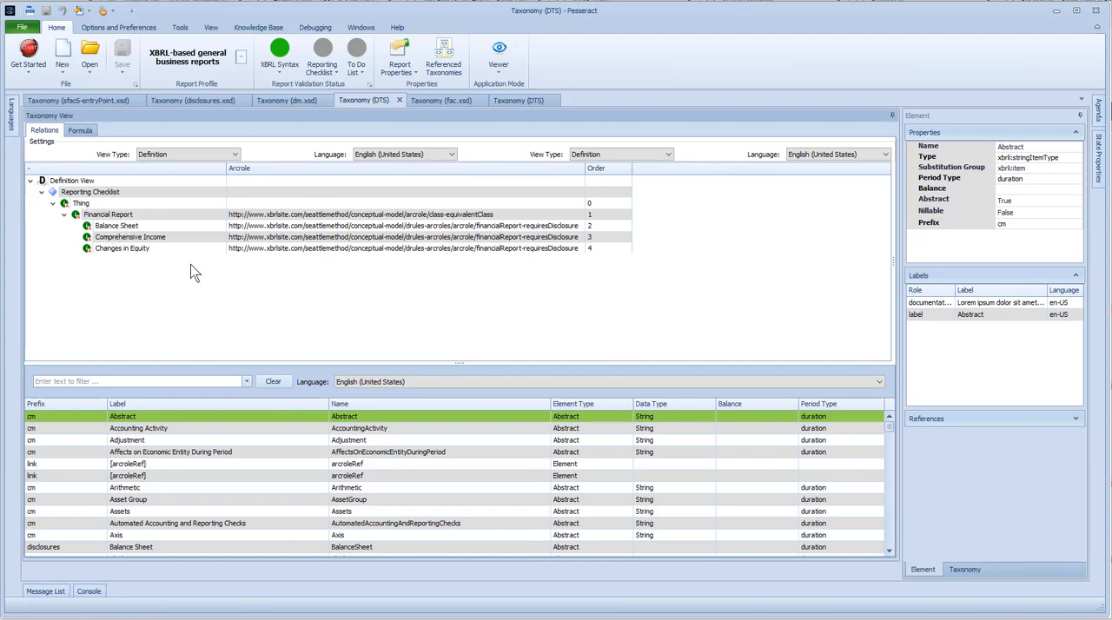
pyautogui.click(448, 101)
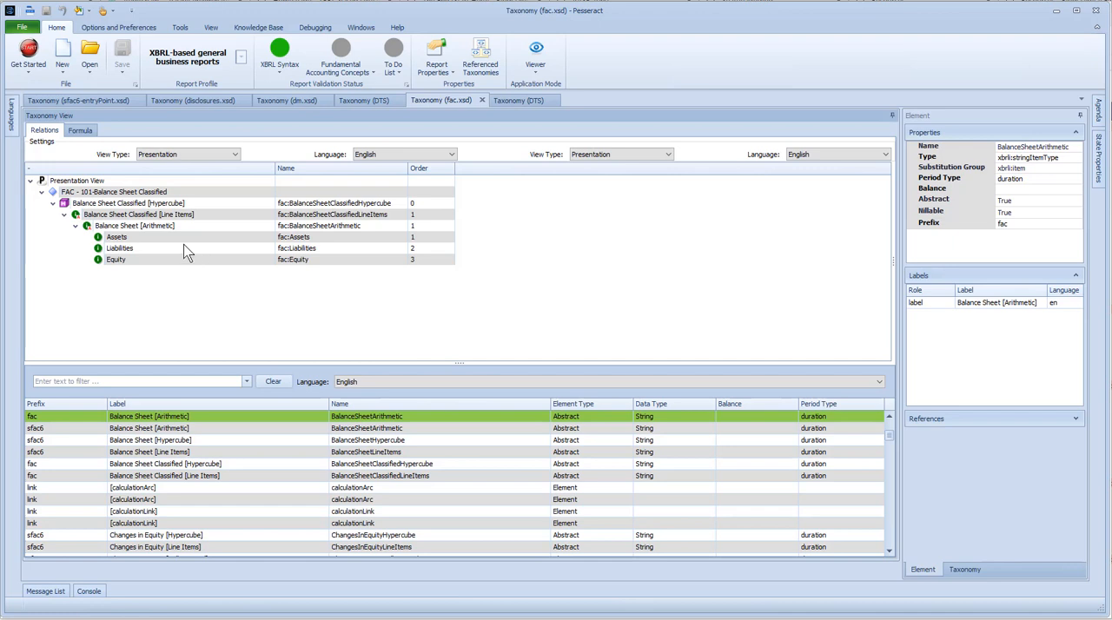
pyautogui.click(521, 101)
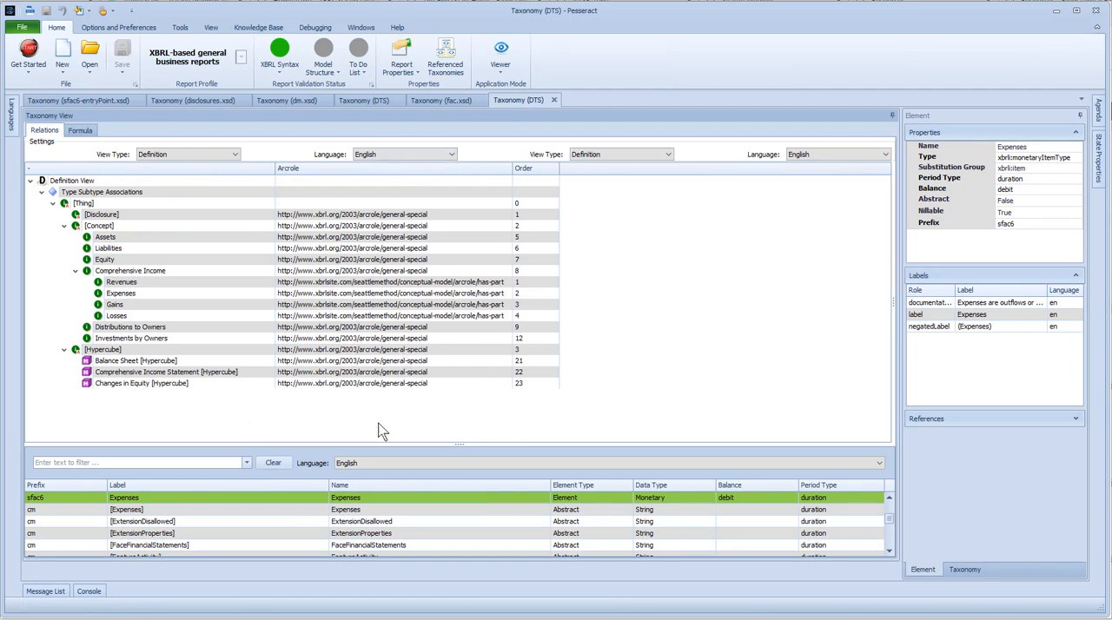
# - Switch to the Auditchain Suite in the browser and create a new report named SFAC6
pyautogui.click(447, 609)
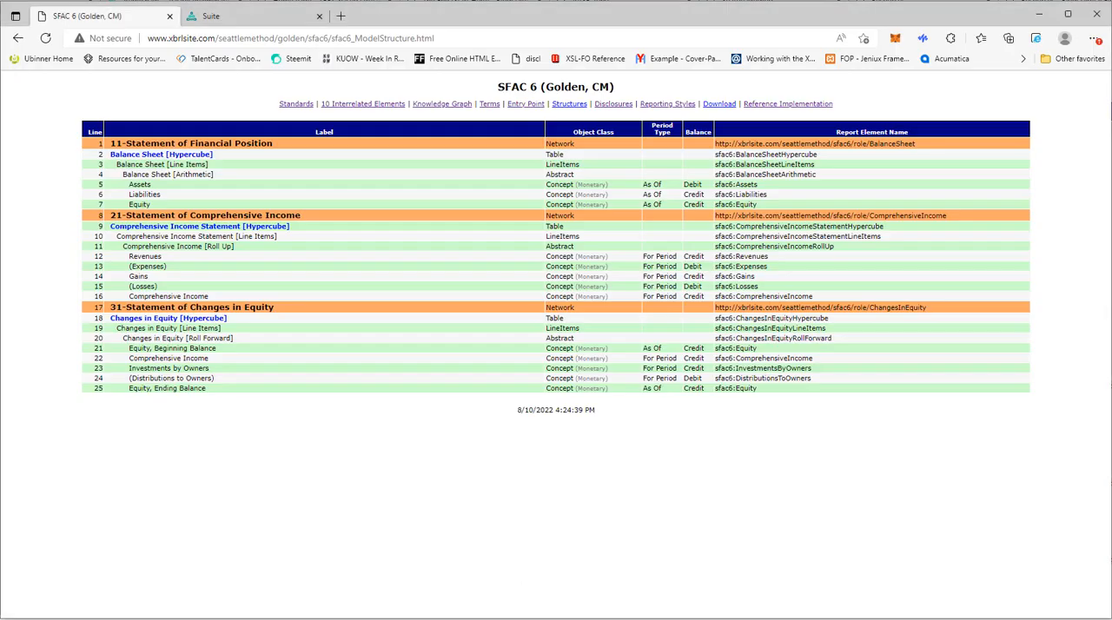
pyautogui.click(250, 23)
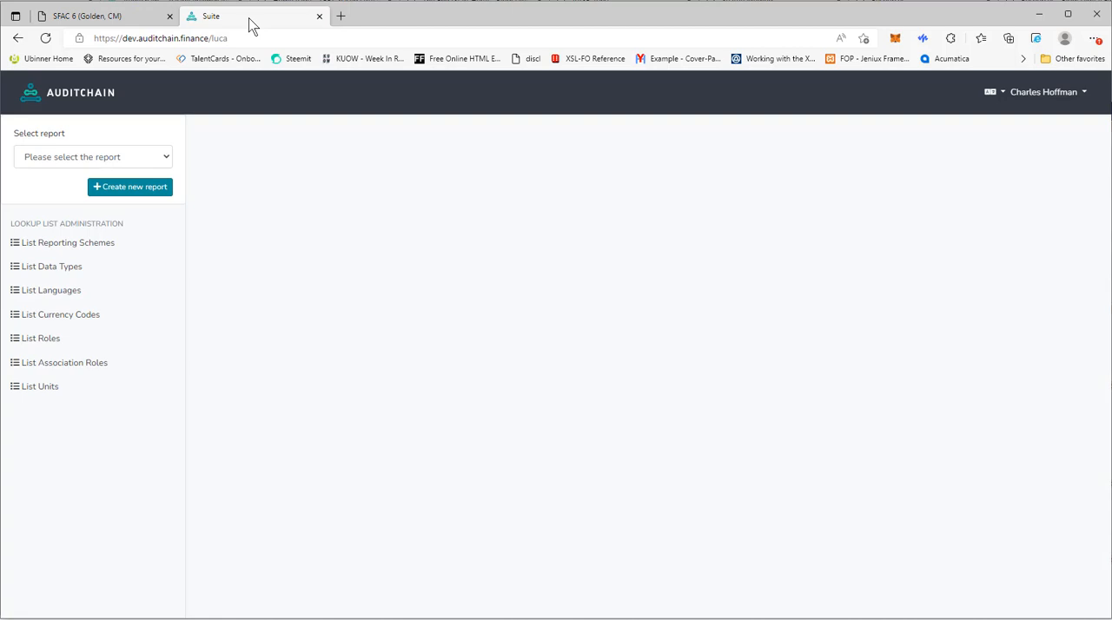
pyautogui.click(141, 197)
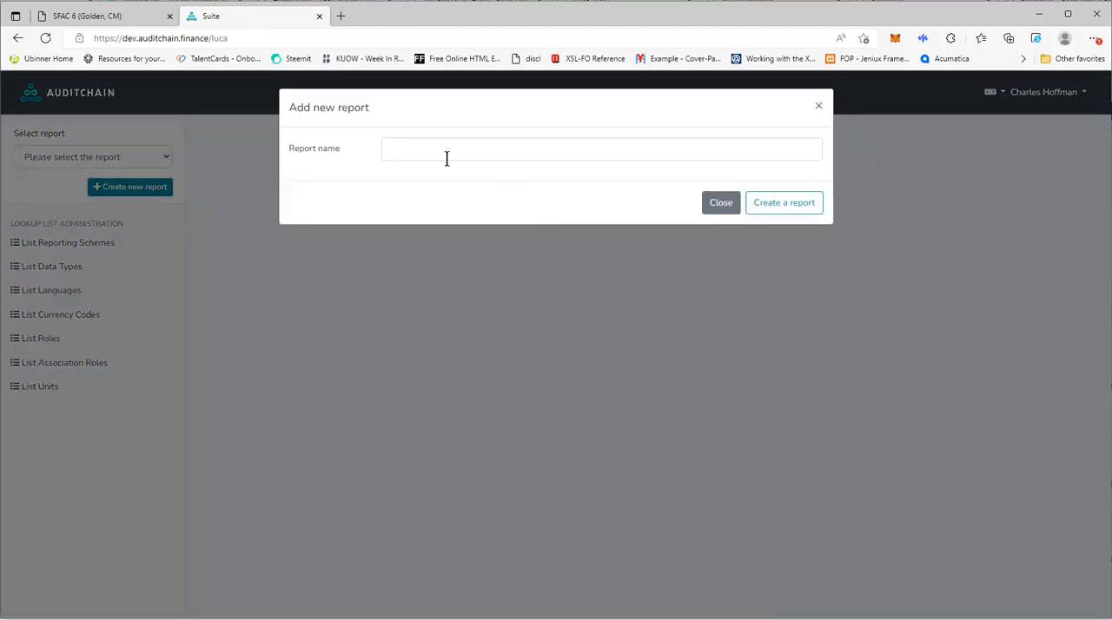
pyautogui.click(444, 153)
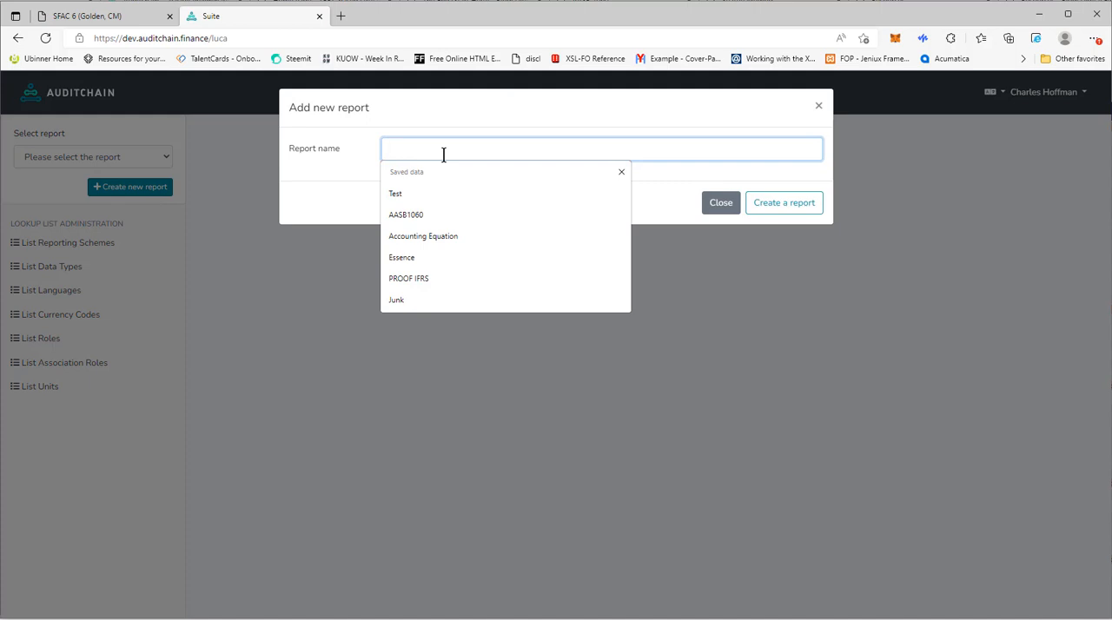
pyautogui.write('SFAC')
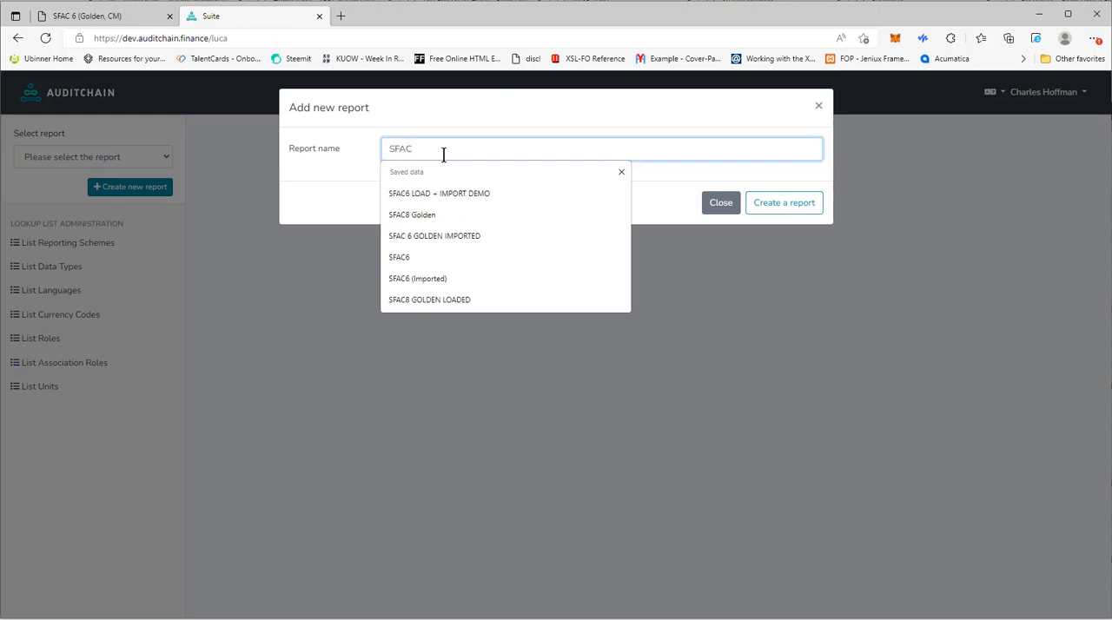
pyautogui.write('6')
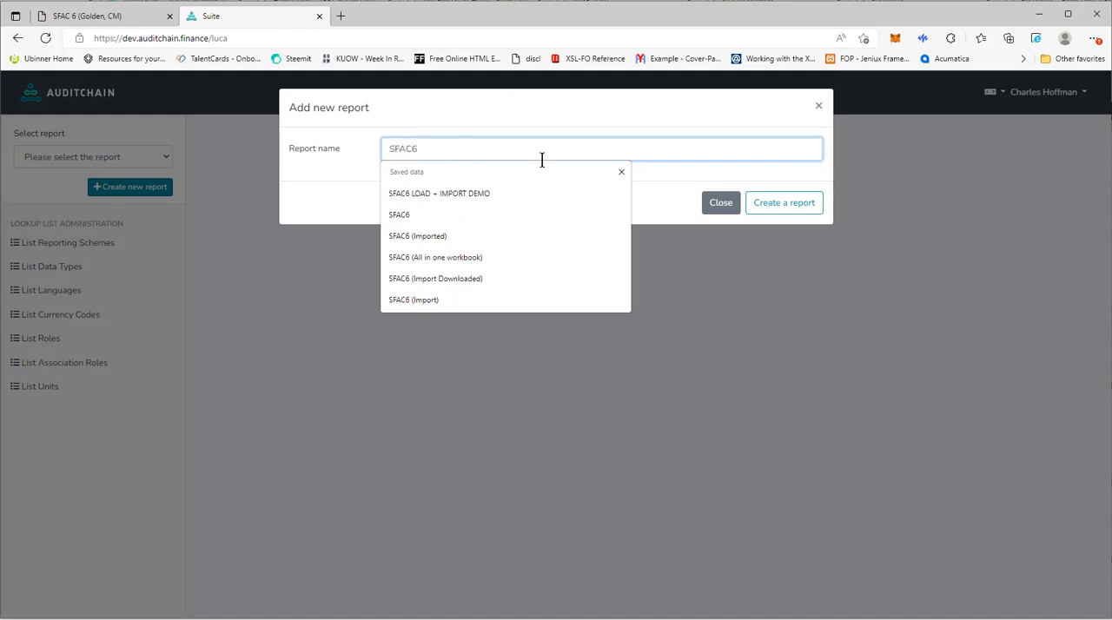
pyautogui.click(789, 206)
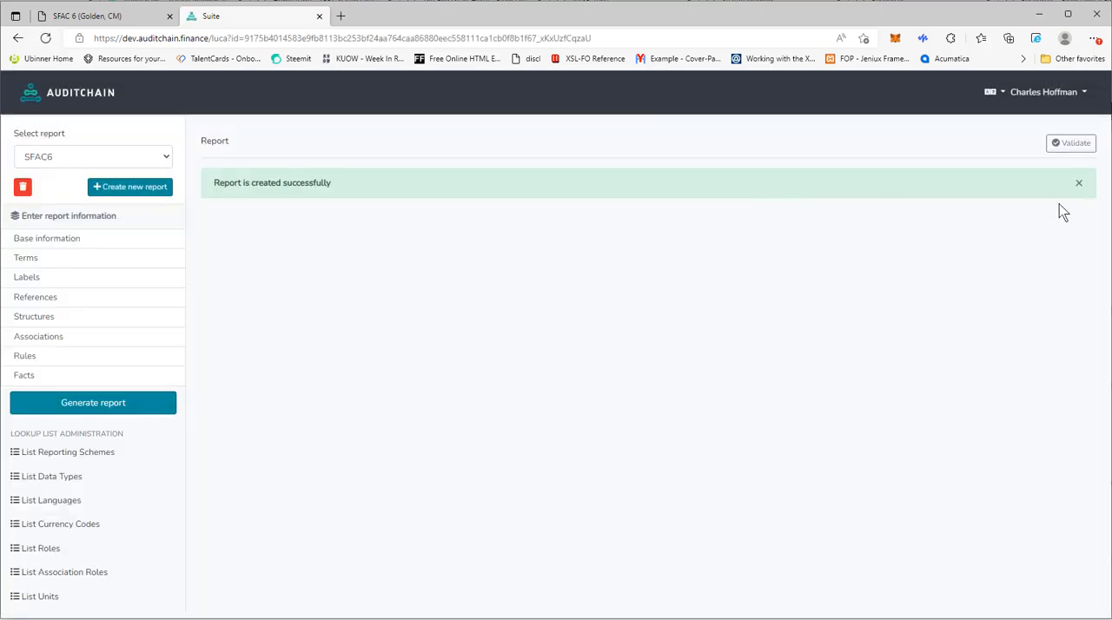
pyautogui.click(1079, 183)
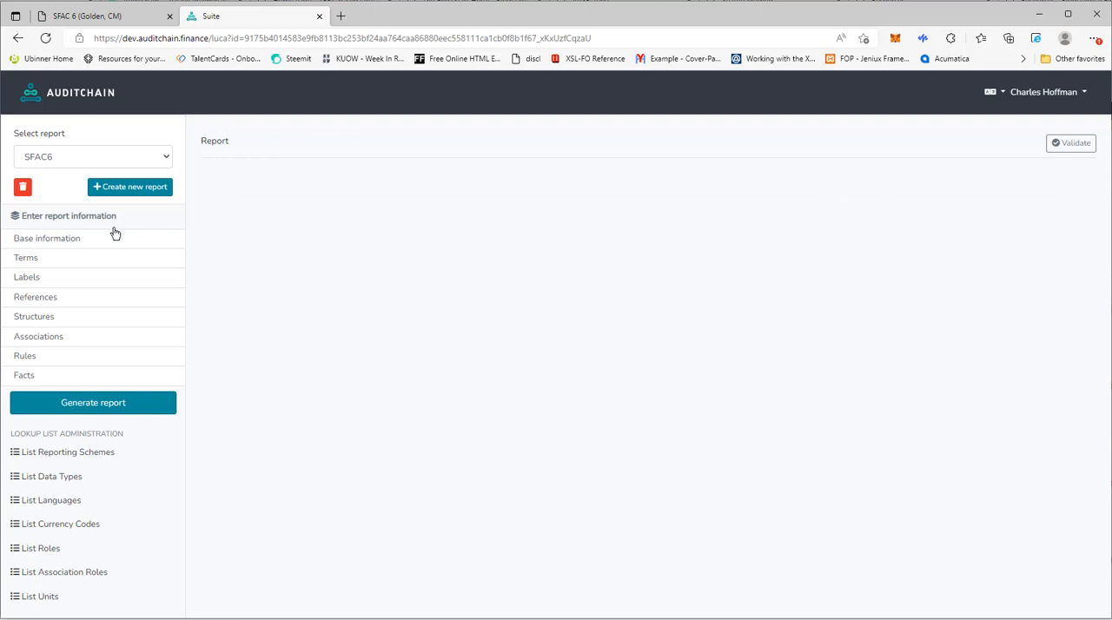
# - Start the base taxonomy loading wizard from the report's base information and choose the SFAC 6 (Golden) financial reporting scheme
pyautogui.click(52, 243)
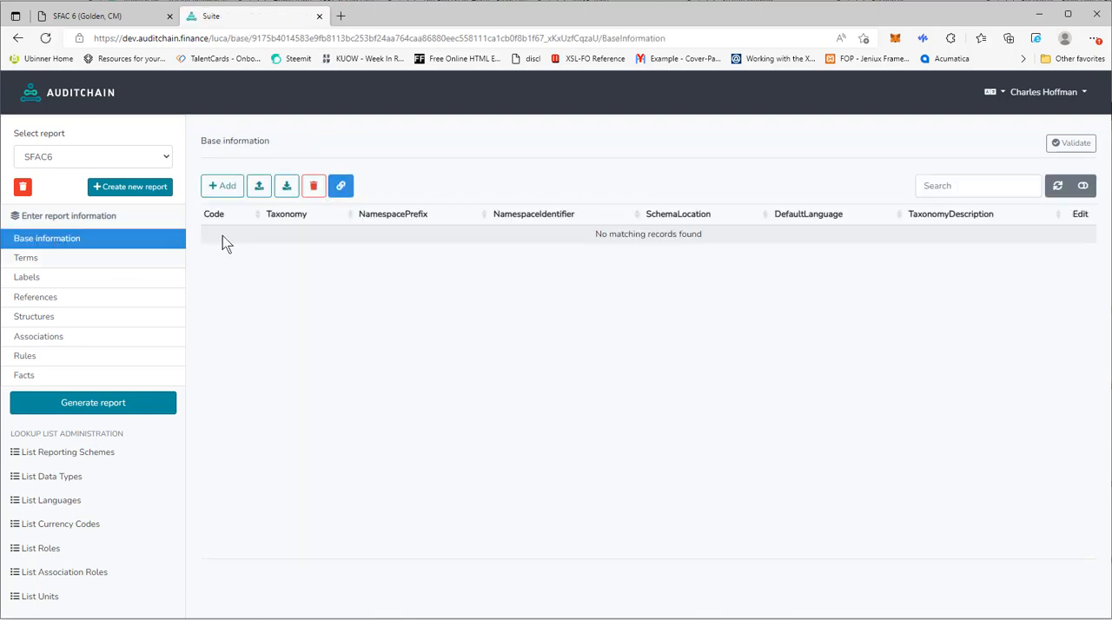
pyautogui.click(348, 197)
pyautogui.click(362, 230)
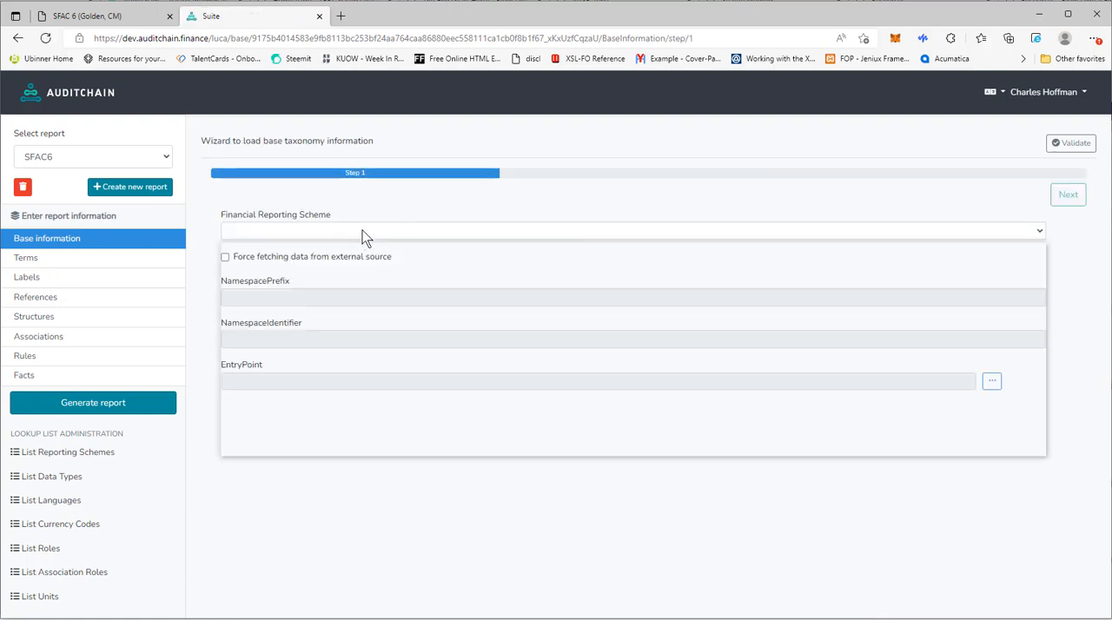
pyautogui.click(278, 271)
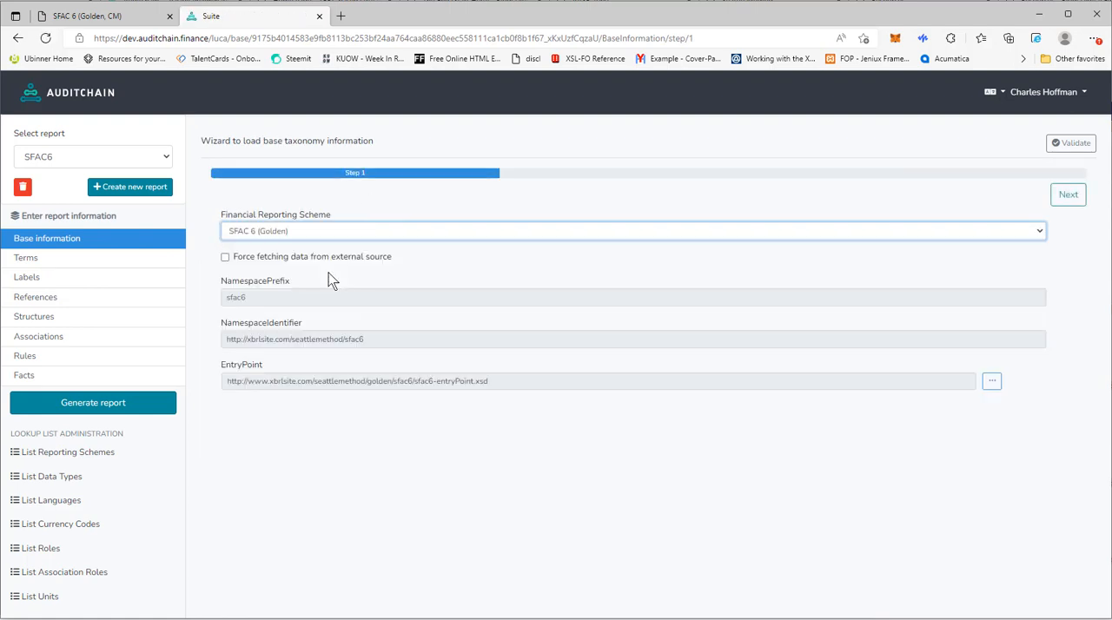
# - Examine the knowledge details of the selected scheme's entry point and collapse them again
pyautogui.click(991, 382)
pyautogui.scroll(-1, 823, 489)
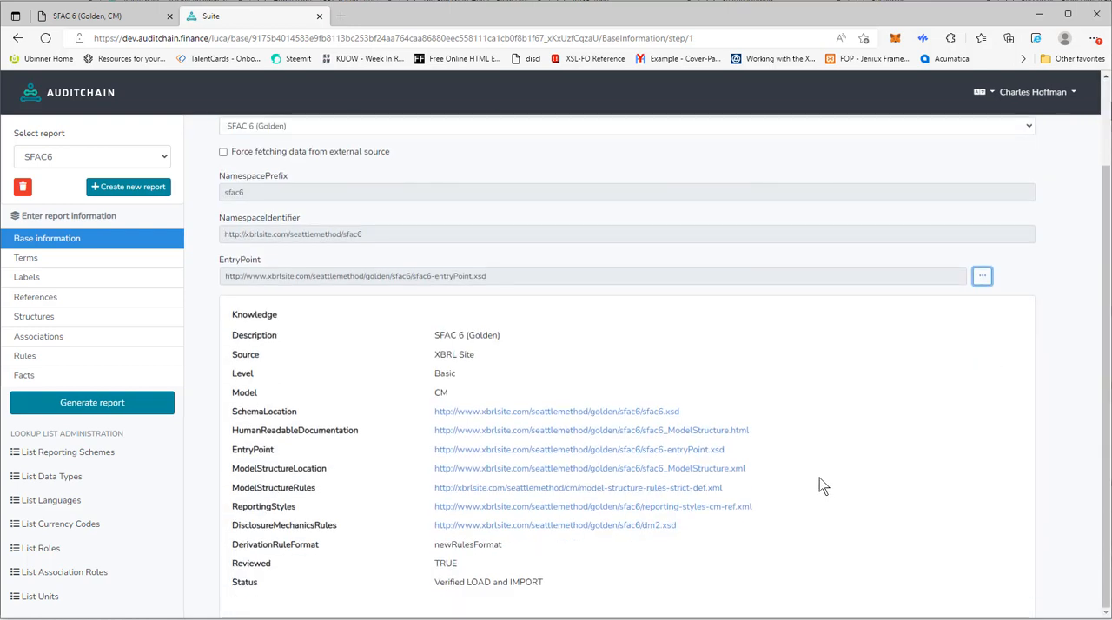
pyautogui.scroll(1, 823, 489)
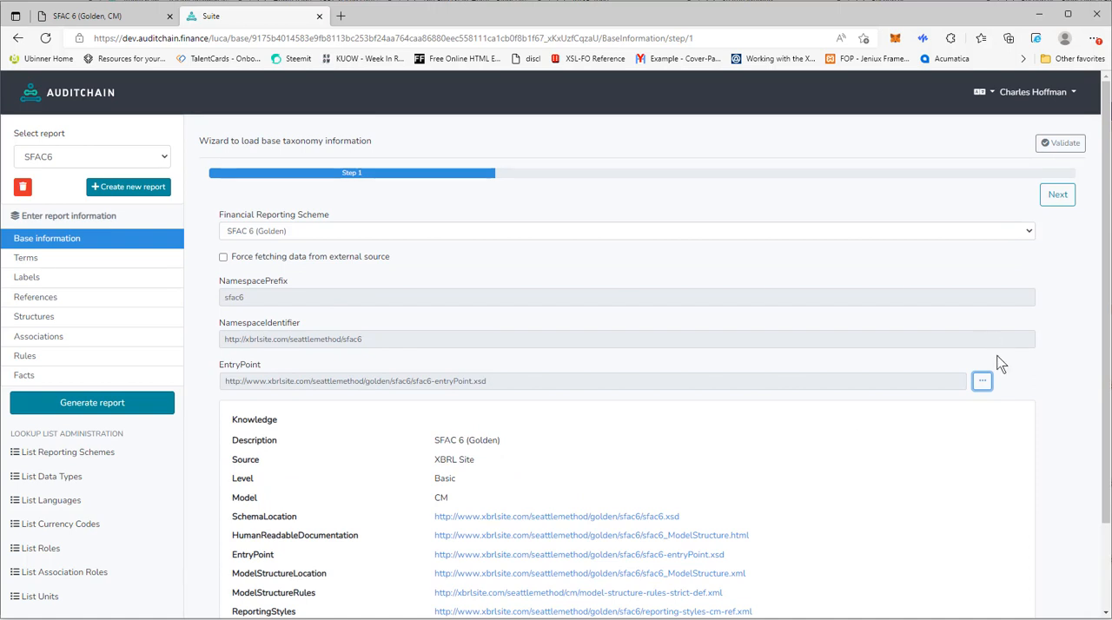
pyautogui.click(982, 381)
# - Load all statement structures of the base taxonomy into the report, including Associations and Rules
pyautogui.click(1070, 198)
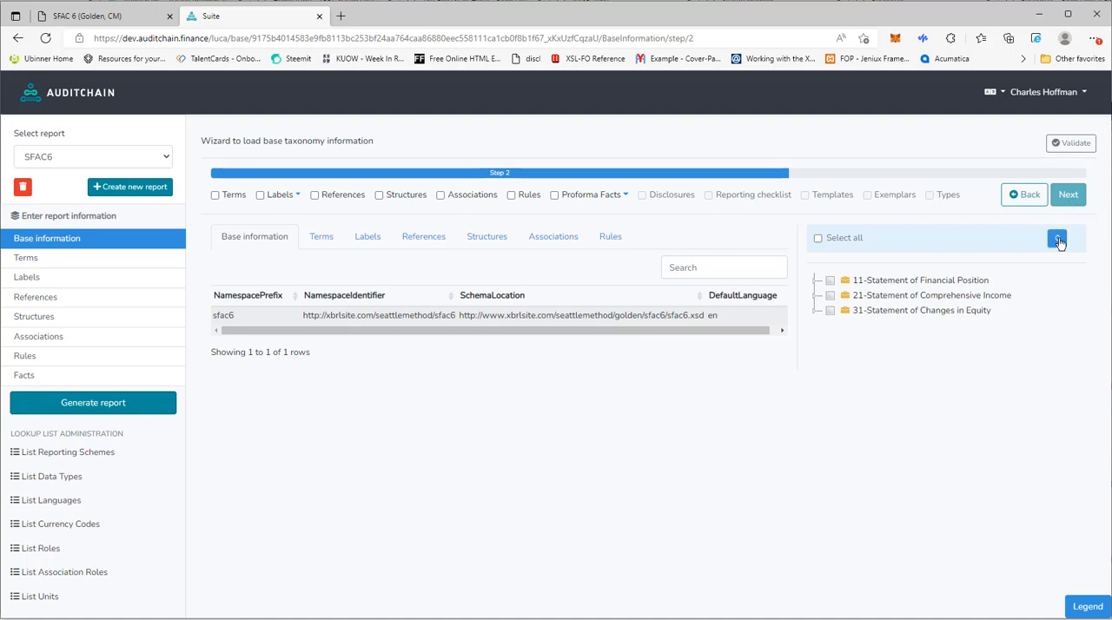
pyautogui.click(1058, 241)
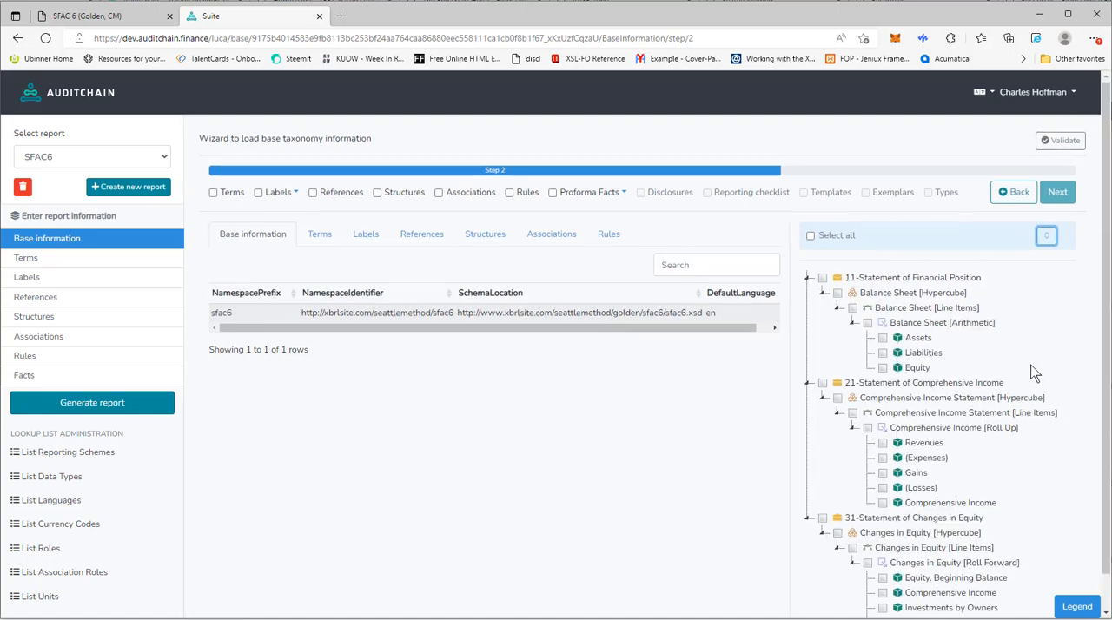
pyautogui.scroll(-1, 1034, 372)
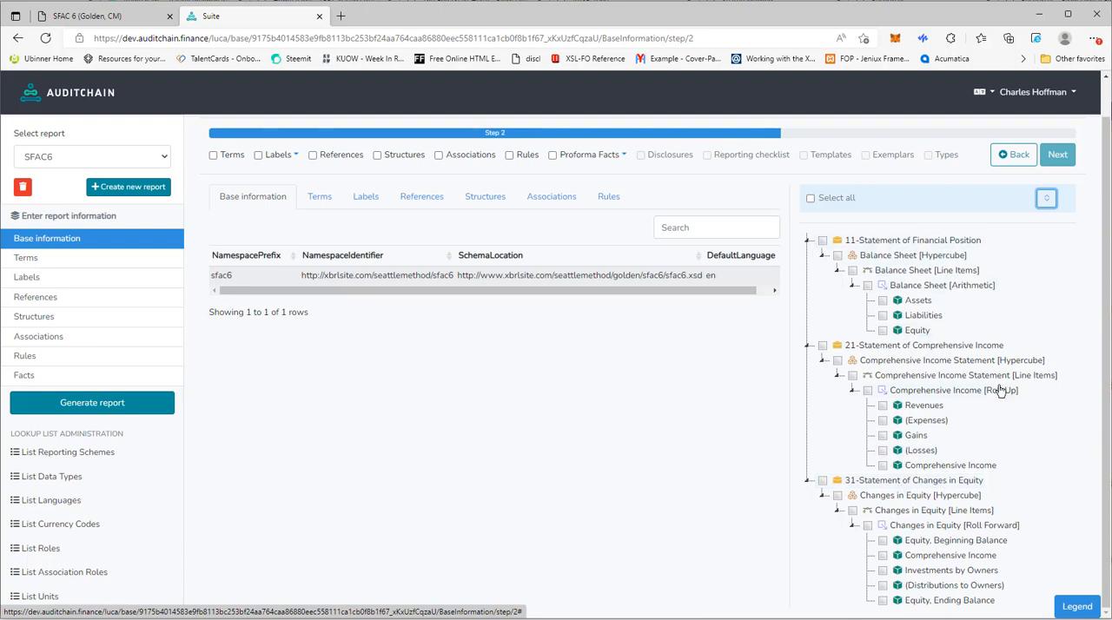
pyautogui.scroll(1, 999, 386)
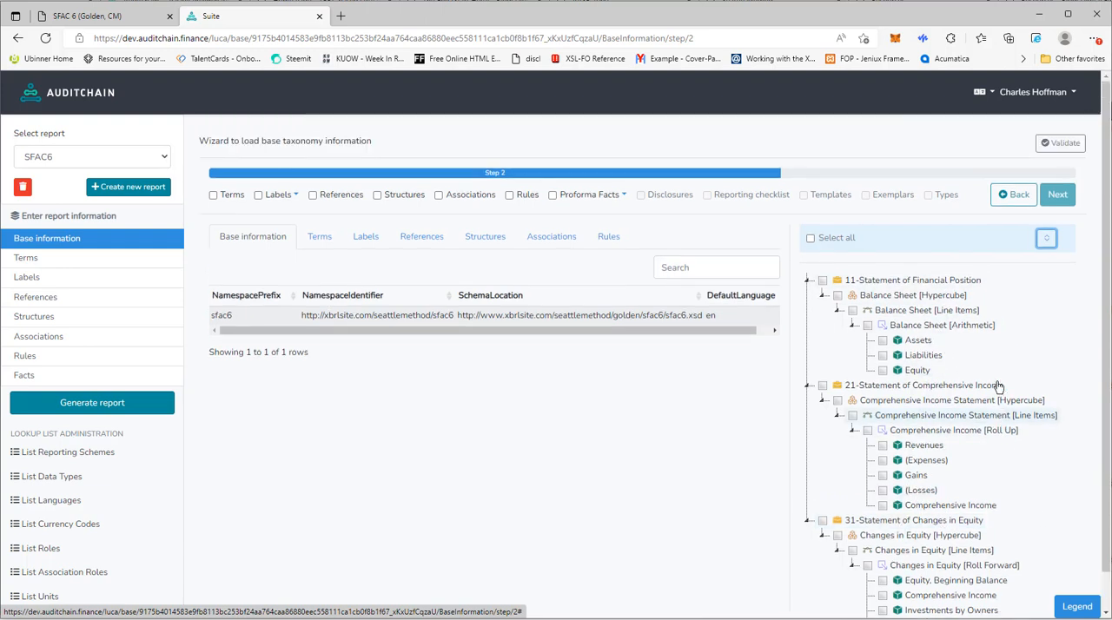
pyautogui.click(811, 239)
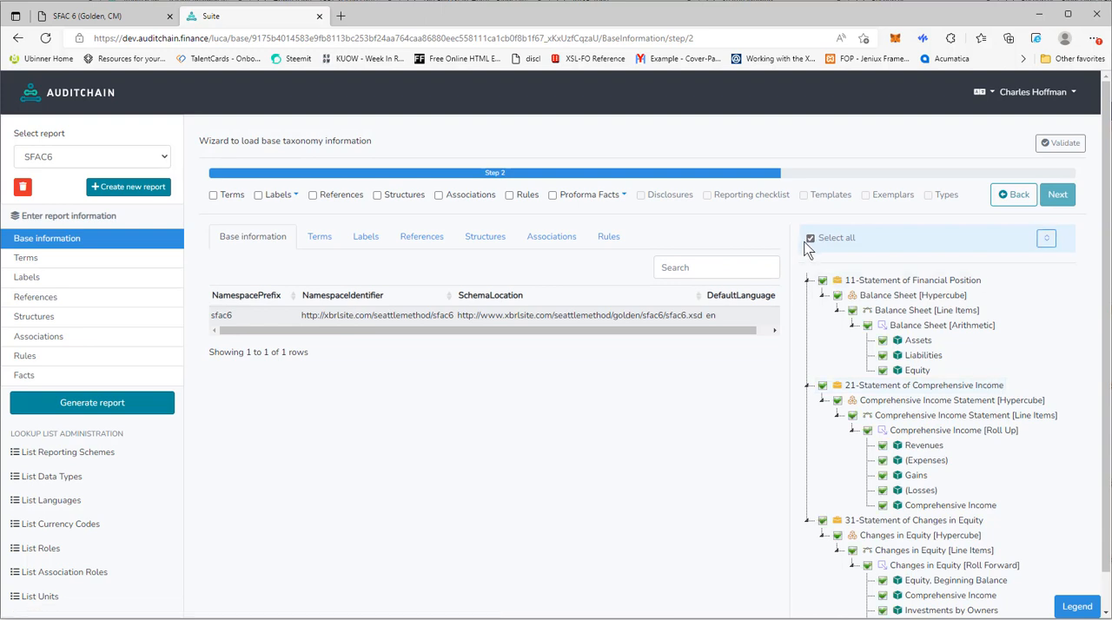
pyautogui.click(439, 196)
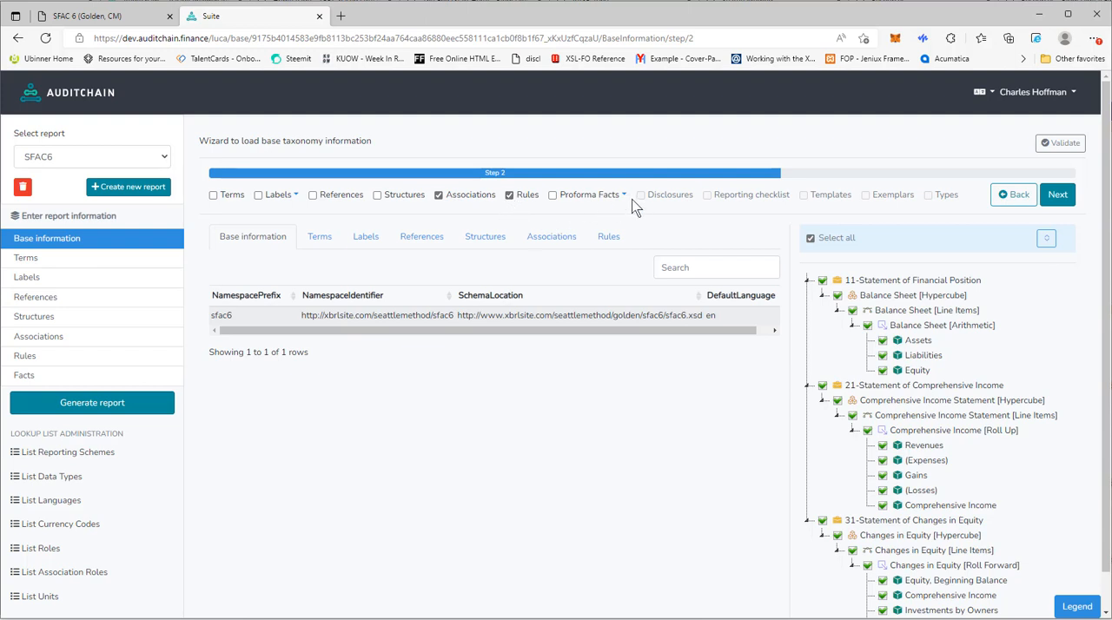
pyautogui.click(1057, 195)
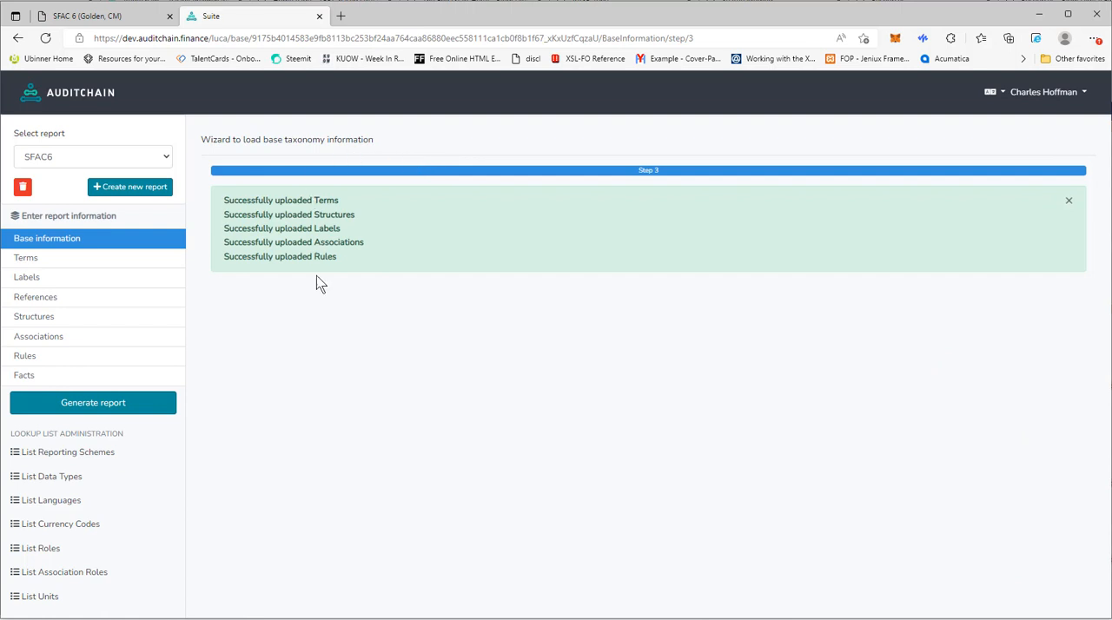
# - Examine the report's associations with the structure tree fully expanded in the Presentation, Calculation and Definition views
pyautogui.click(36, 344)
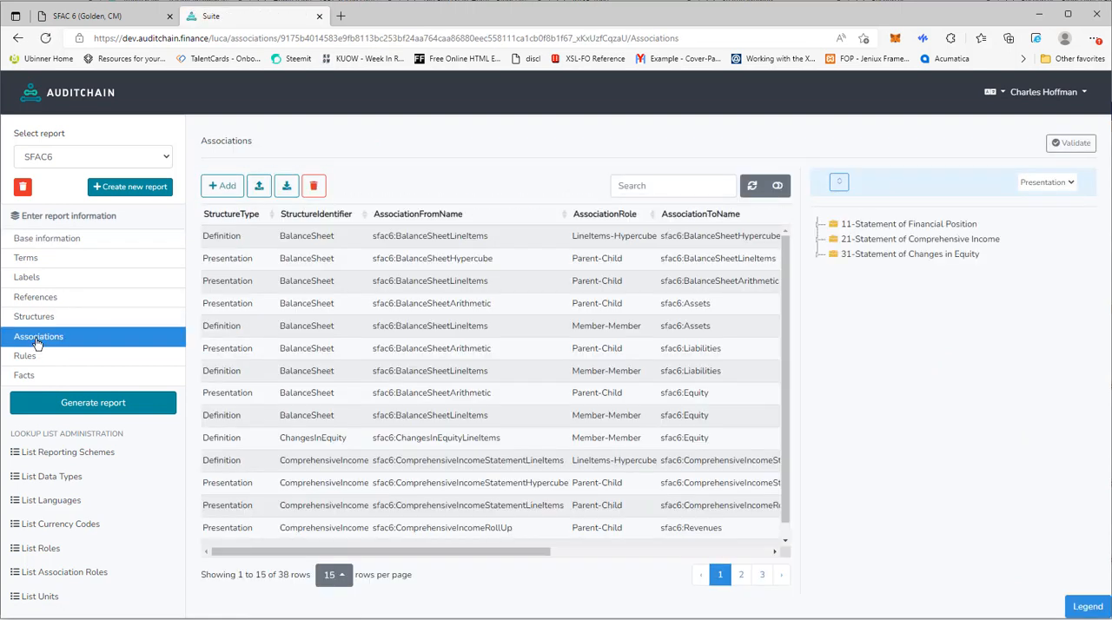
pyautogui.click(841, 184)
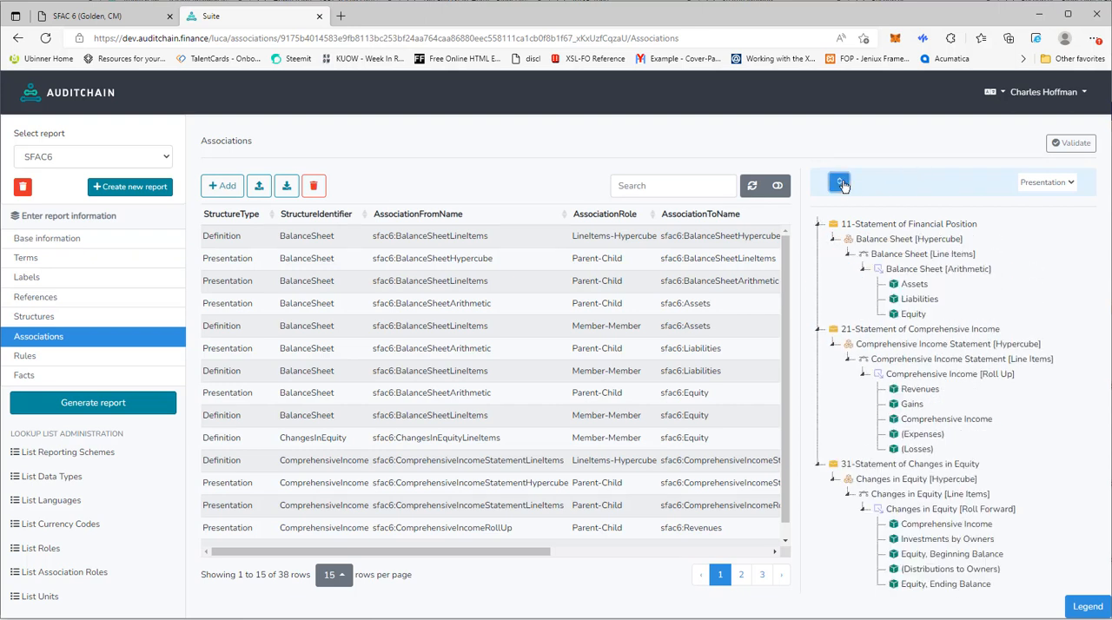
pyautogui.click(1047, 182)
pyautogui.click(1049, 212)
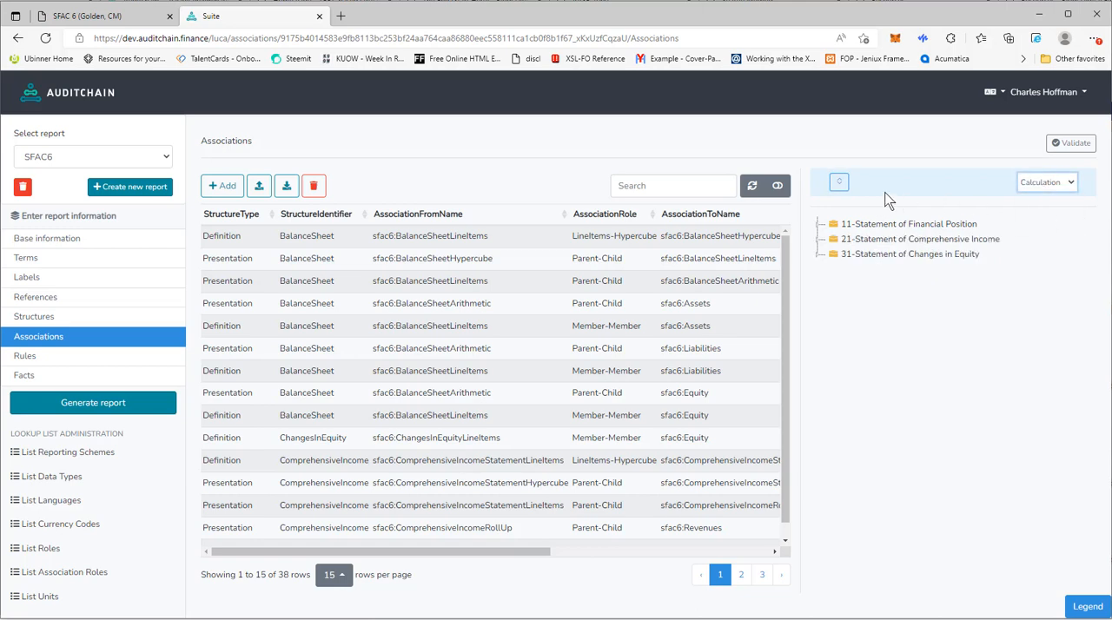
pyautogui.click(839, 183)
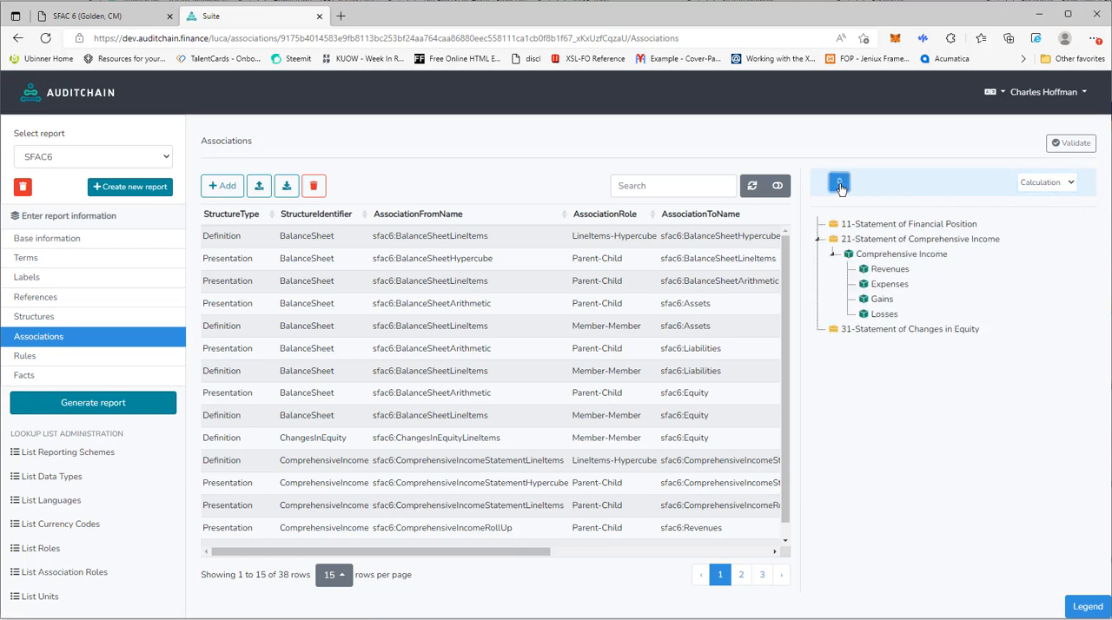
pyautogui.click(1065, 184)
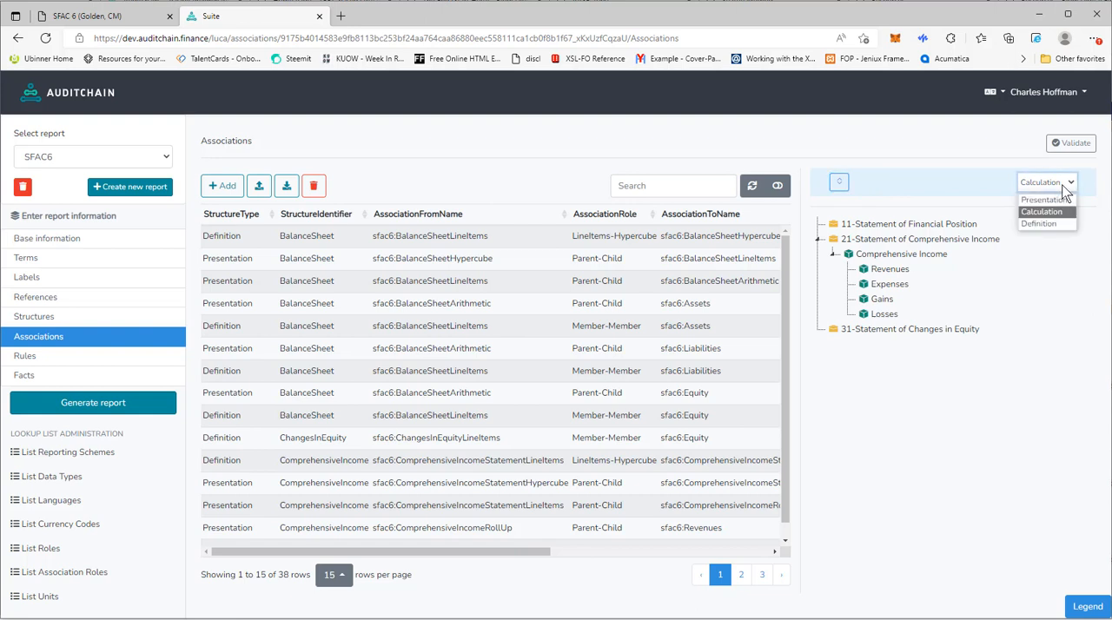
pyautogui.click(1039, 224)
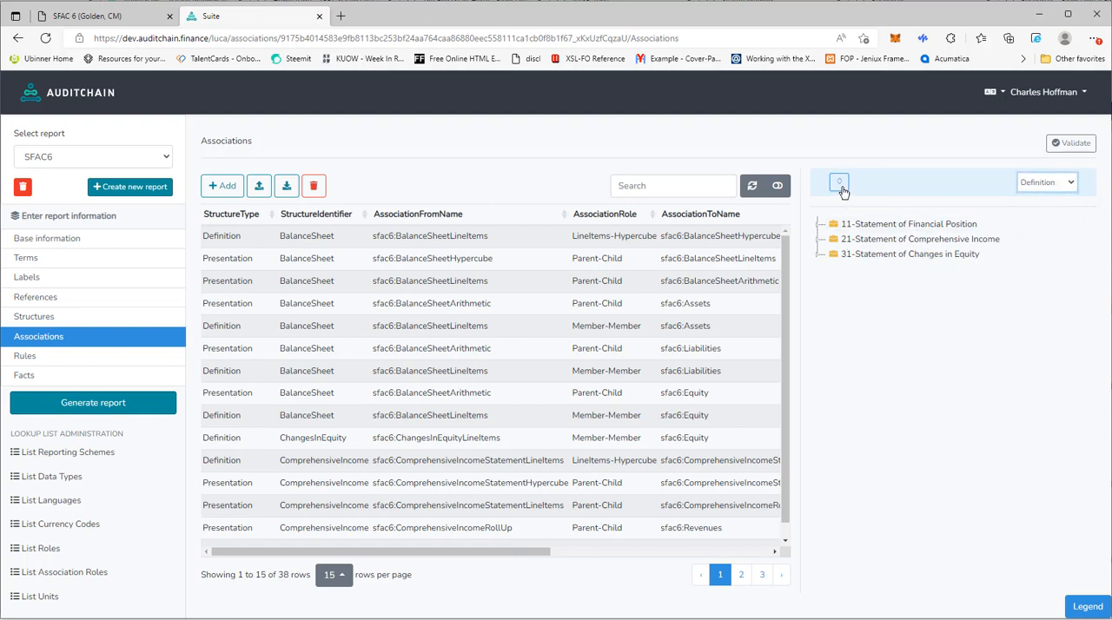
pyautogui.click(840, 185)
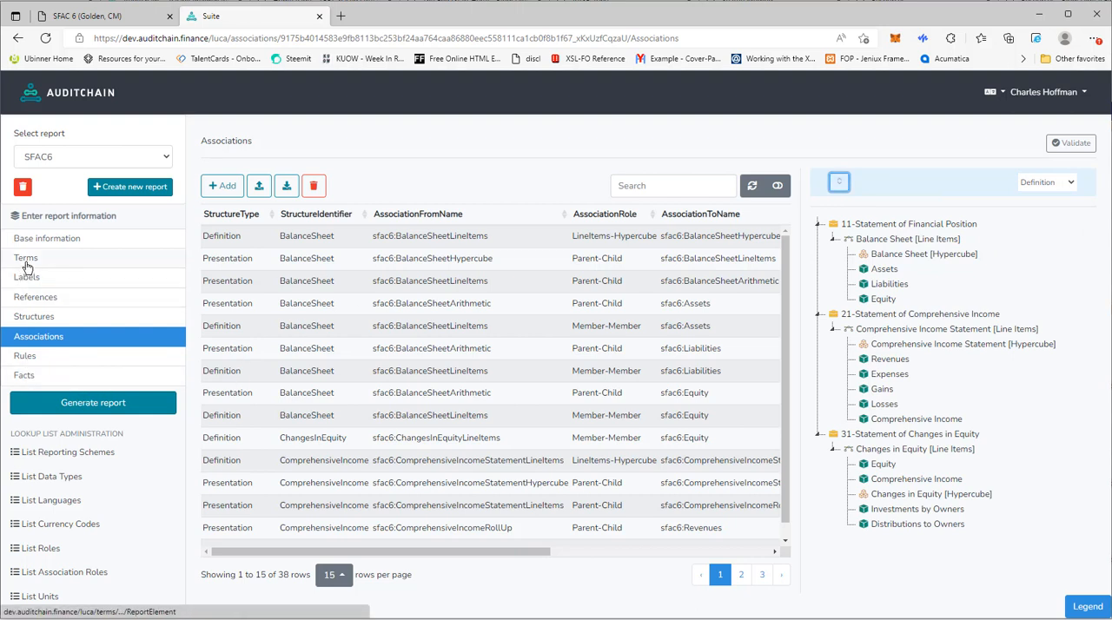
# - Upload the report's facts from the Excel file sfac6-FACTS-ONLY-import-GOLDEN-CM.xlsx, reviewing the data preview before sending it
pyautogui.click(24, 376)
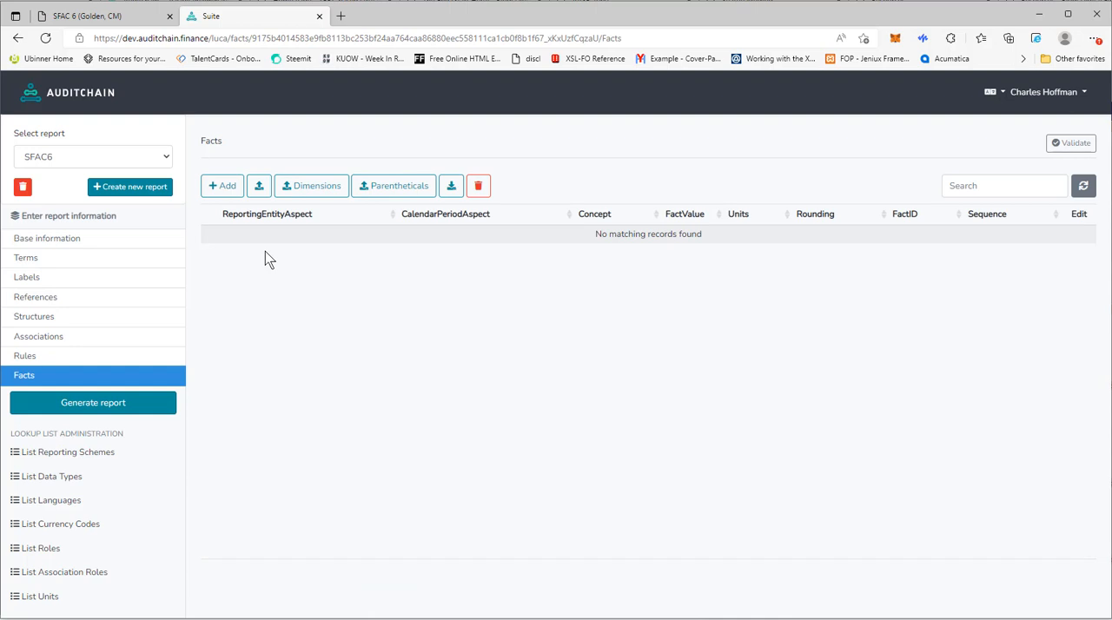
pyautogui.click(258, 191)
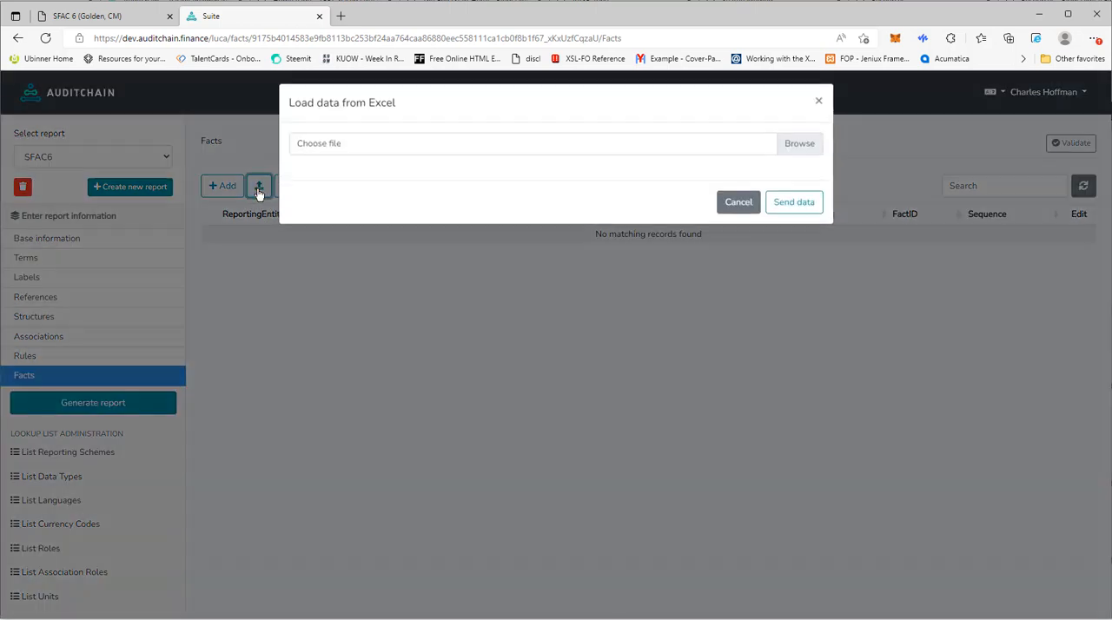
pyautogui.click(344, 146)
pyautogui.scroll(-3, 344, 221)
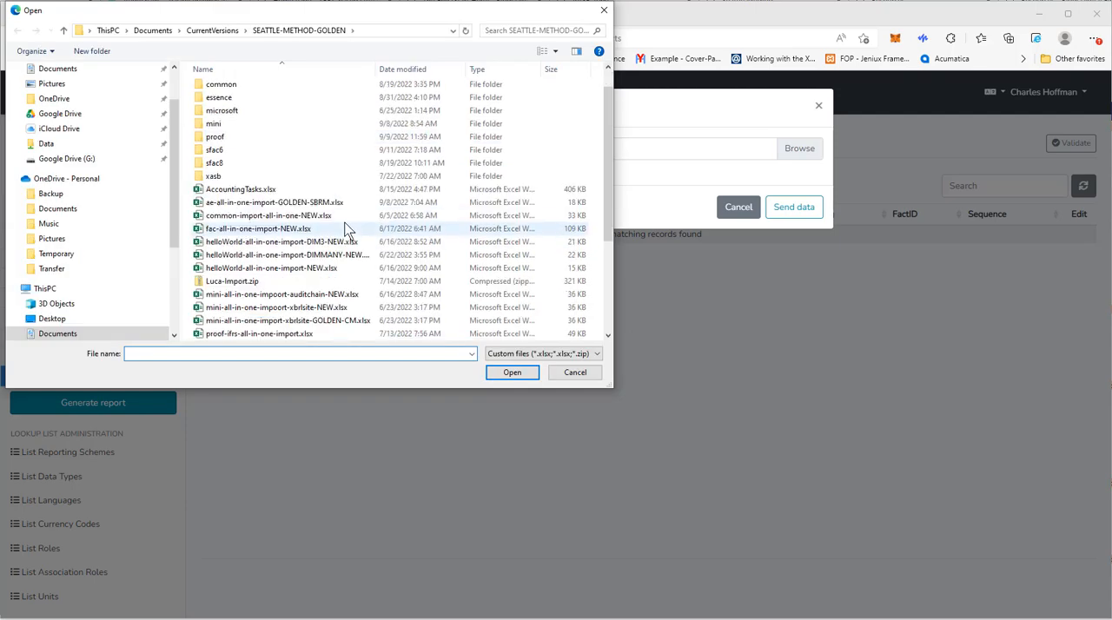
pyautogui.scroll(-1, 346, 228)
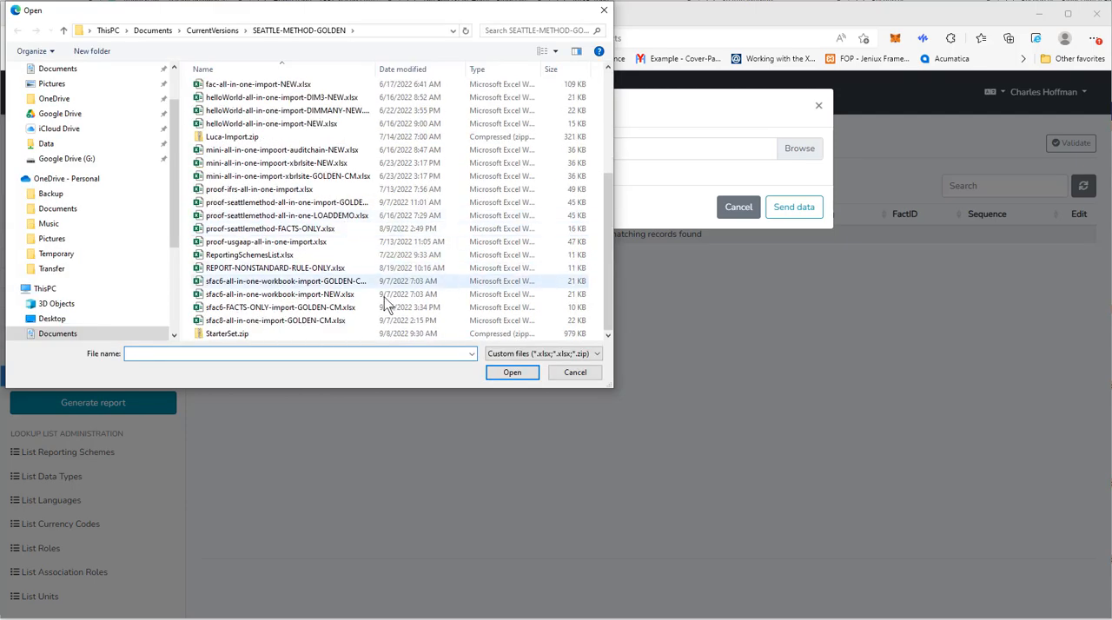
pyautogui.doubleClick(274, 308)
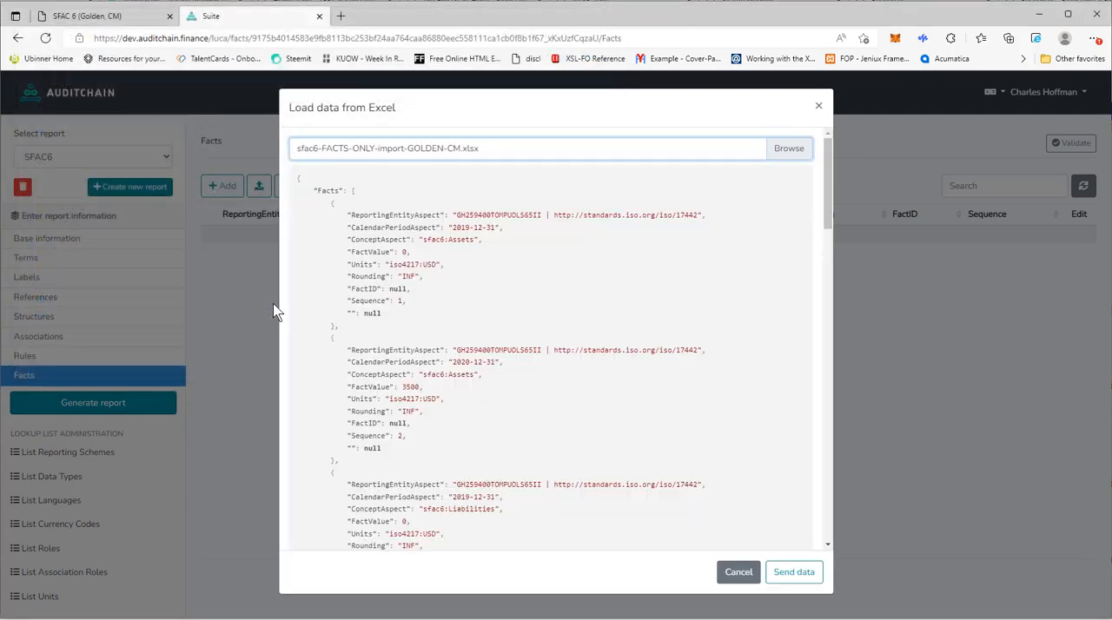
pyautogui.scroll(-10, 726, 287)
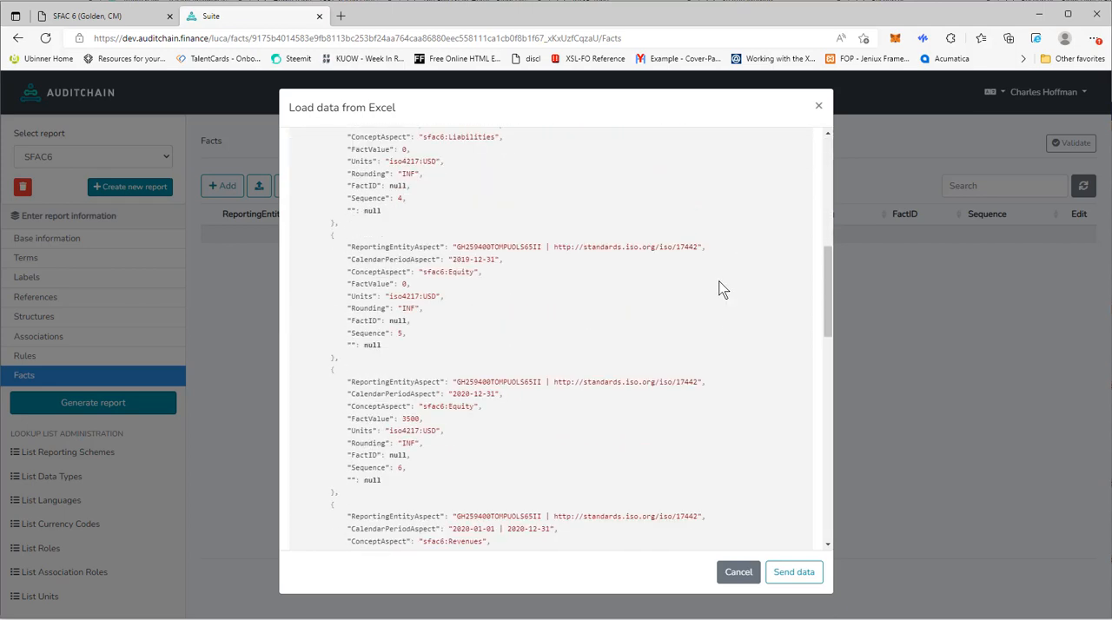
pyautogui.scroll(-5, 717, 291)
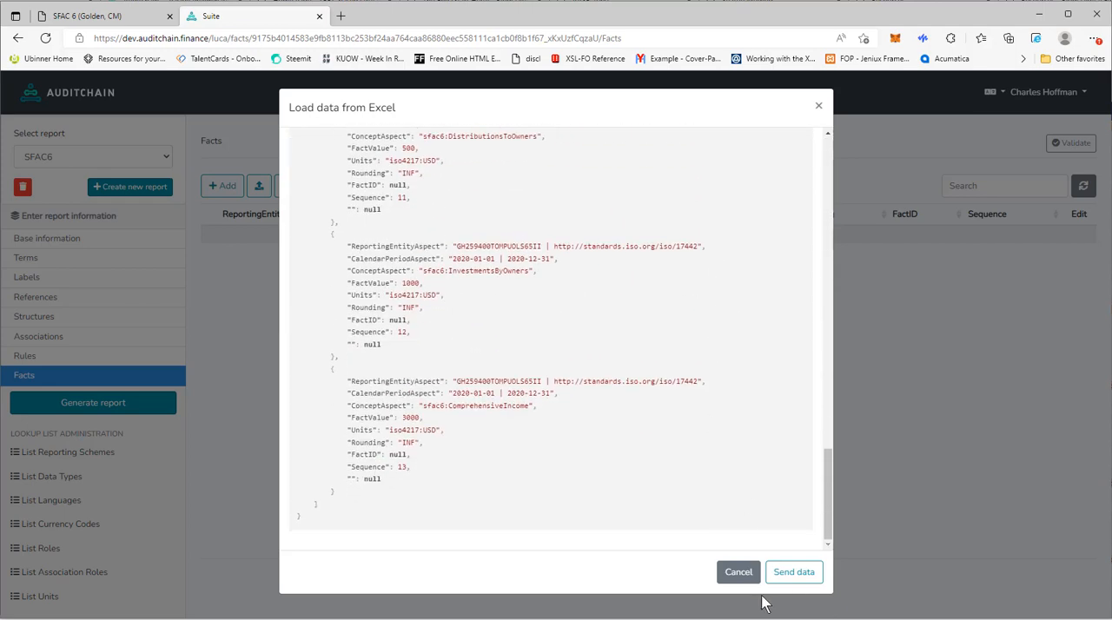
pyautogui.click(808, 579)
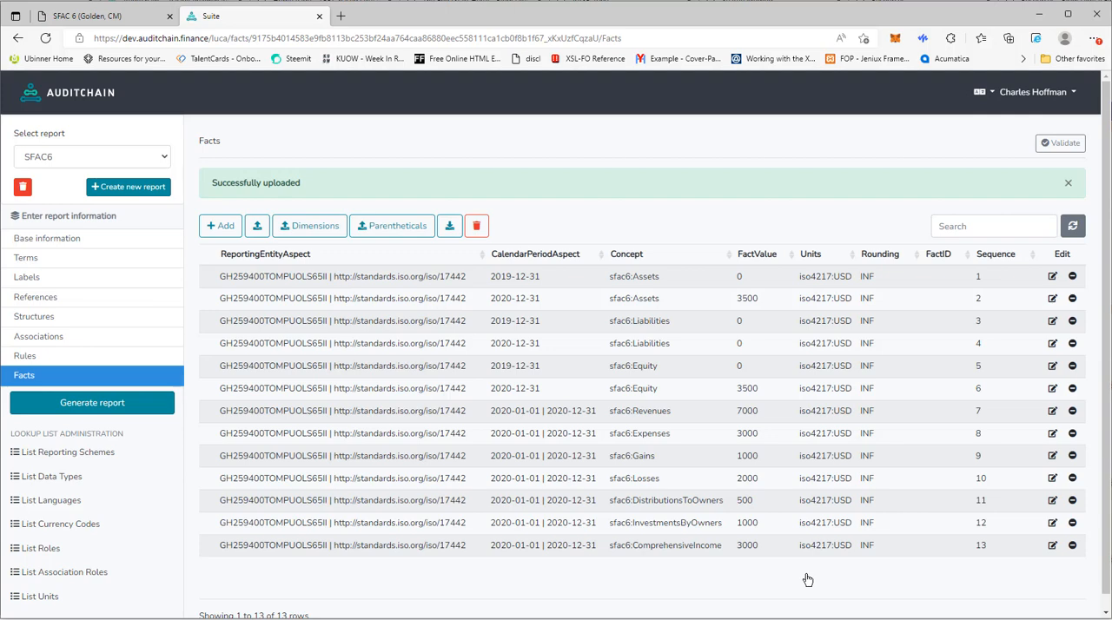
# - Validate the report using the (BSC-IS01) Balance sheet, Income Statement reporting style, enlarging the ExtraResources box to view its contents
pyautogui.click(1068, 150)
pyautogui.click(457, 165)
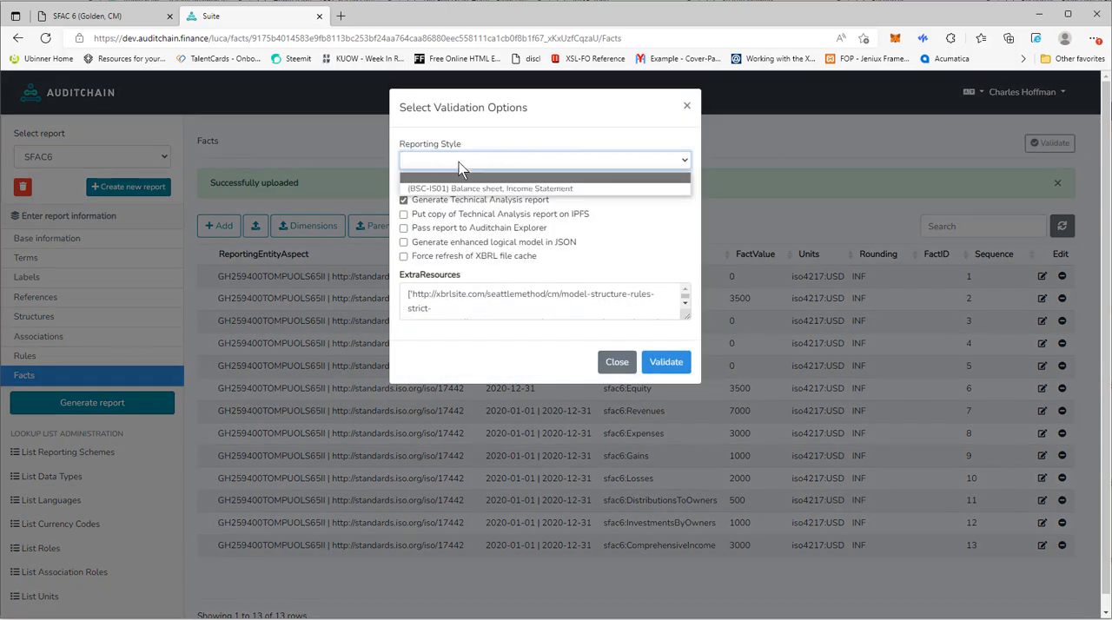
pyautogui.click(467, 181)
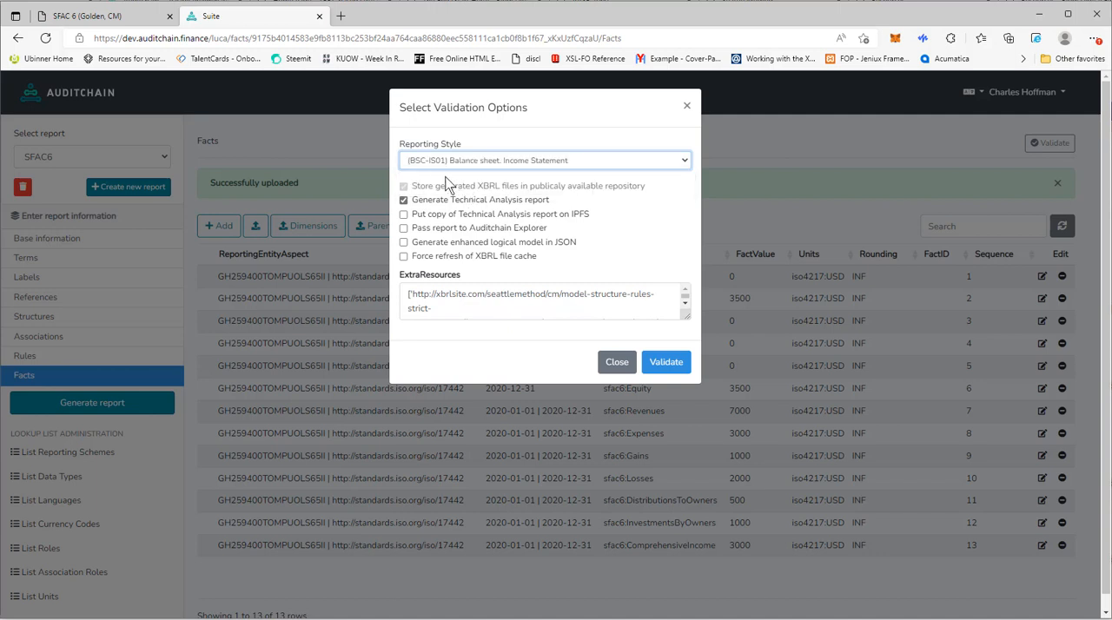
pyautogui.click(478, 161)
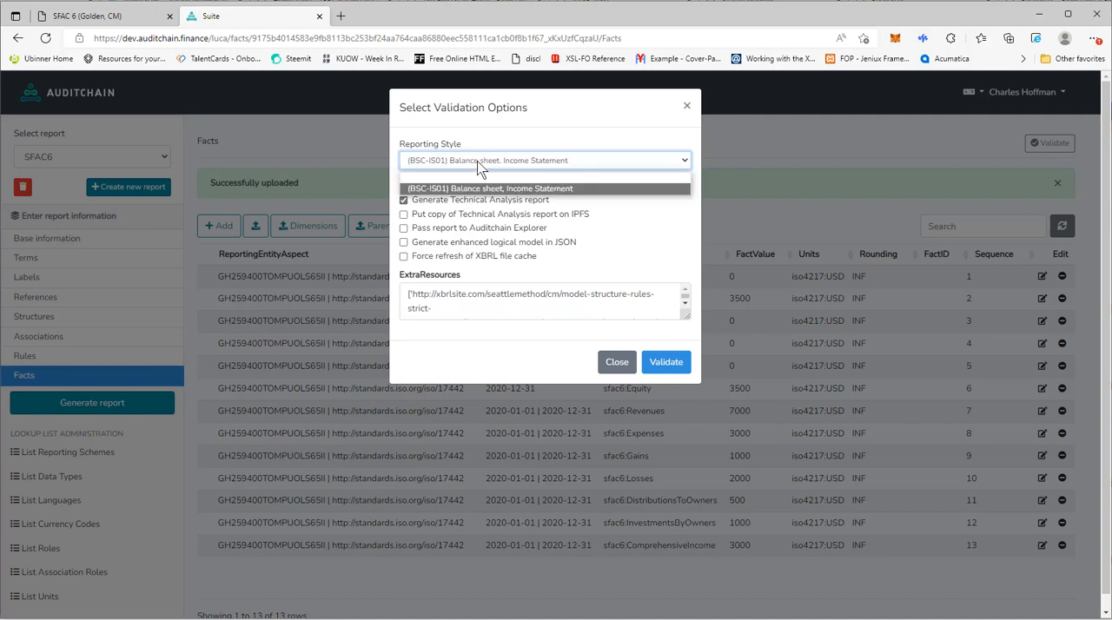
pyautogui.click(479, 167)
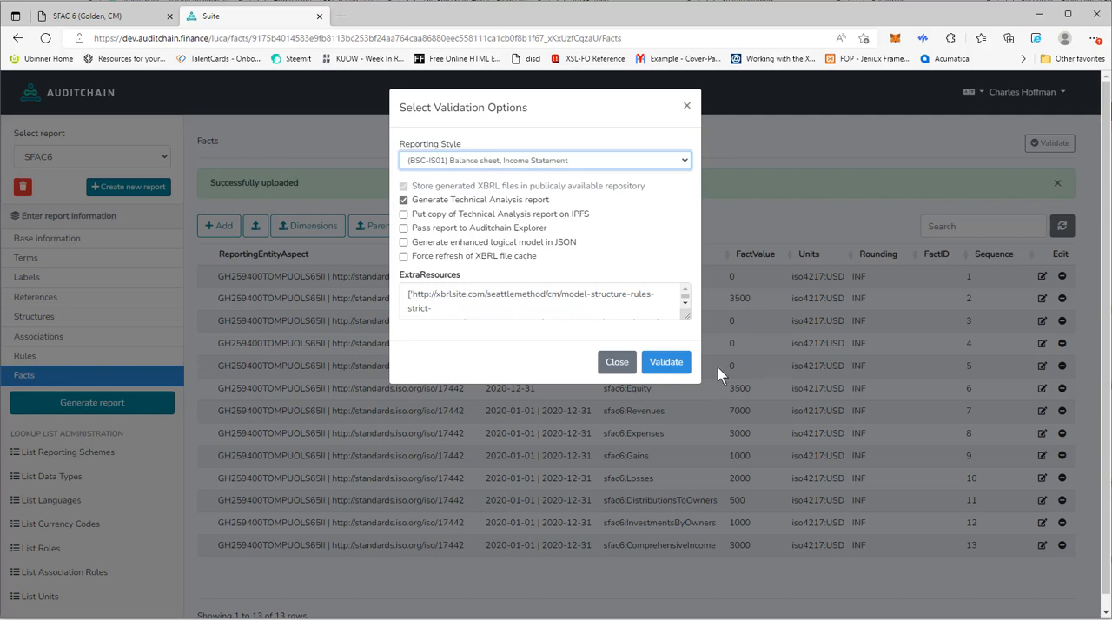
pyautogui.moveTo(688, 318); pyautogui.dragTo(692, 419)
pyautogui.click(663, 468)
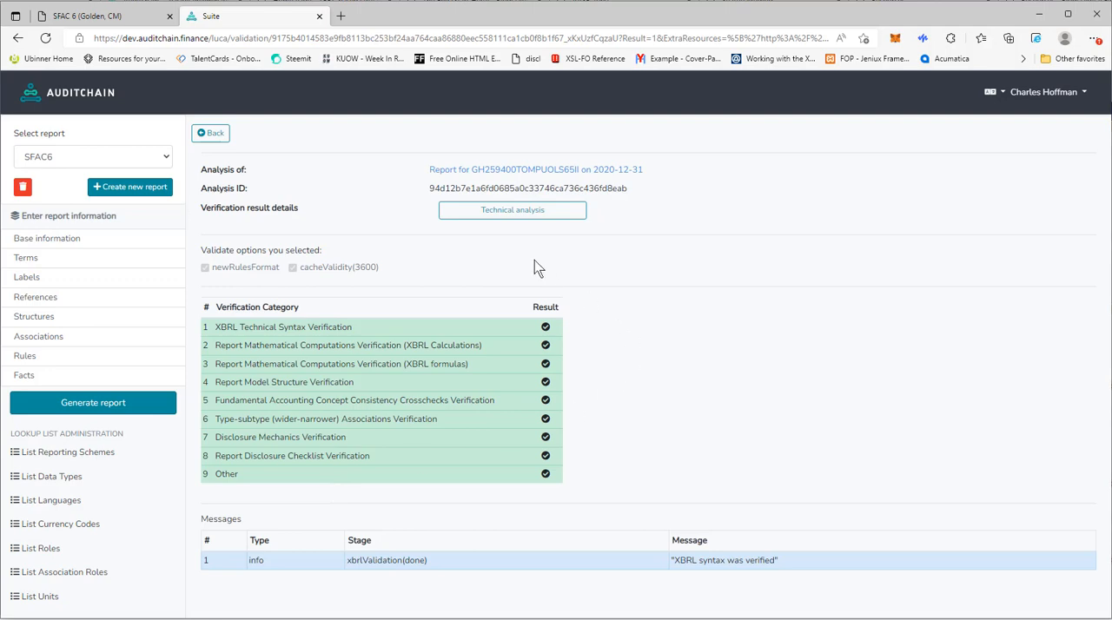
# - Open the technical analysis of the validated report and review its table of contents, messages and verification summary
pyautogui.click(517, 213)
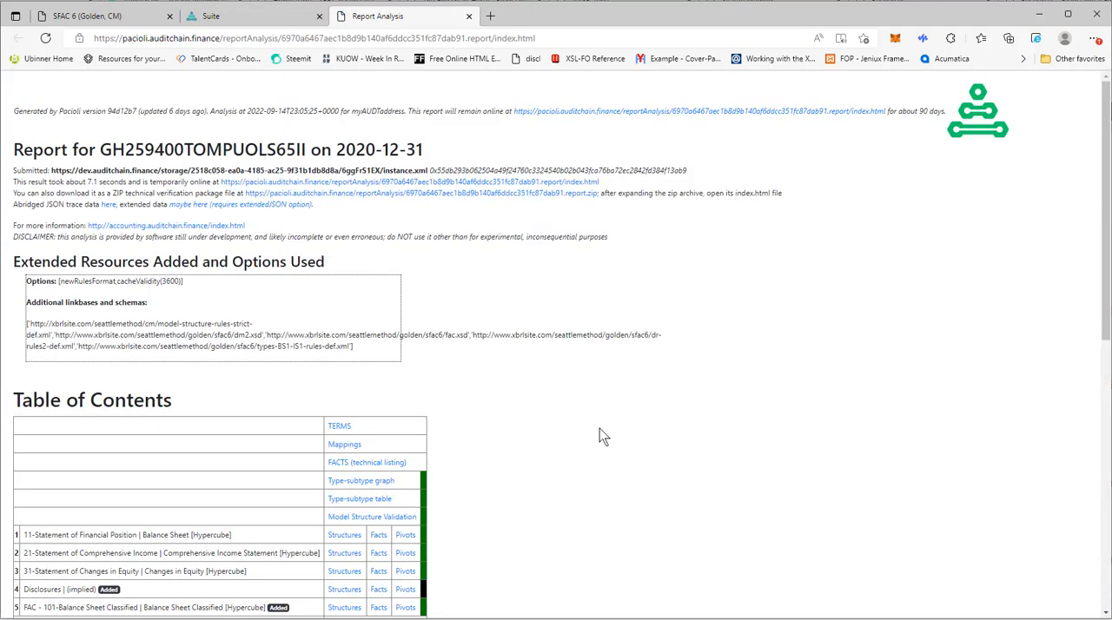
pyautogui.scroll(-5, 600, 434)
pyautogui.scroll(-3, 600, 428)
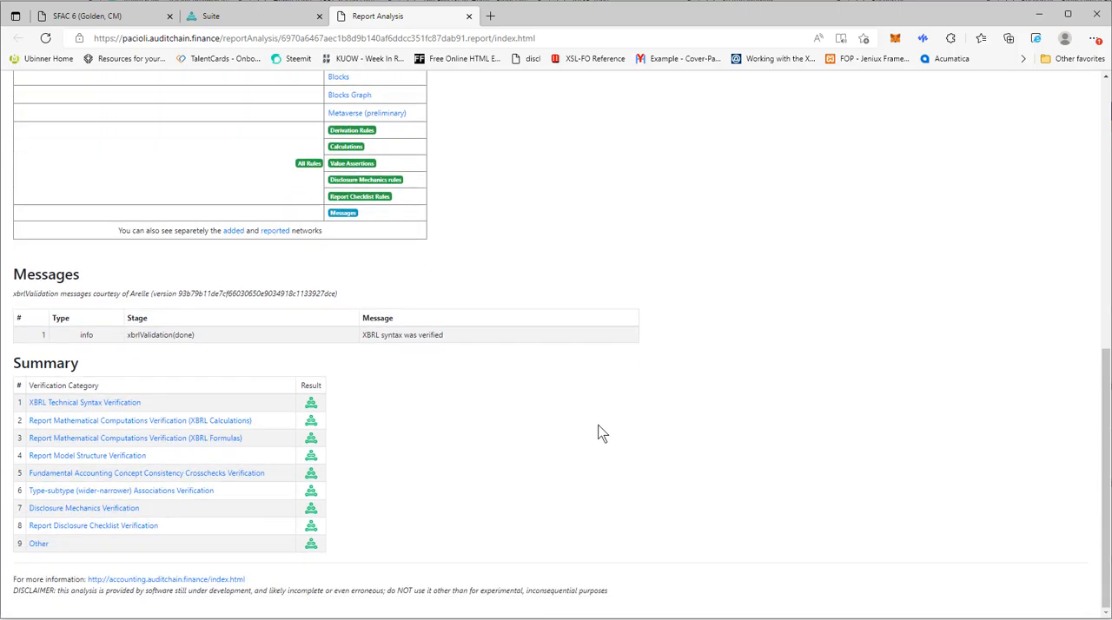
pyautogui.scroll(1, 862, 442)
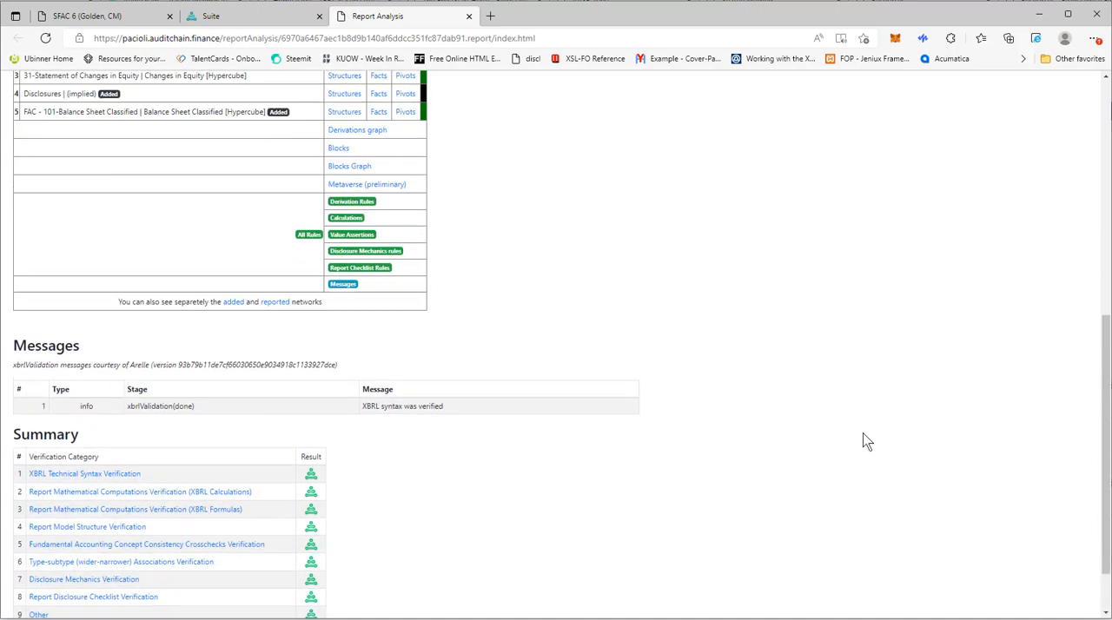
pyautogui.scroll(2, 863, 441)
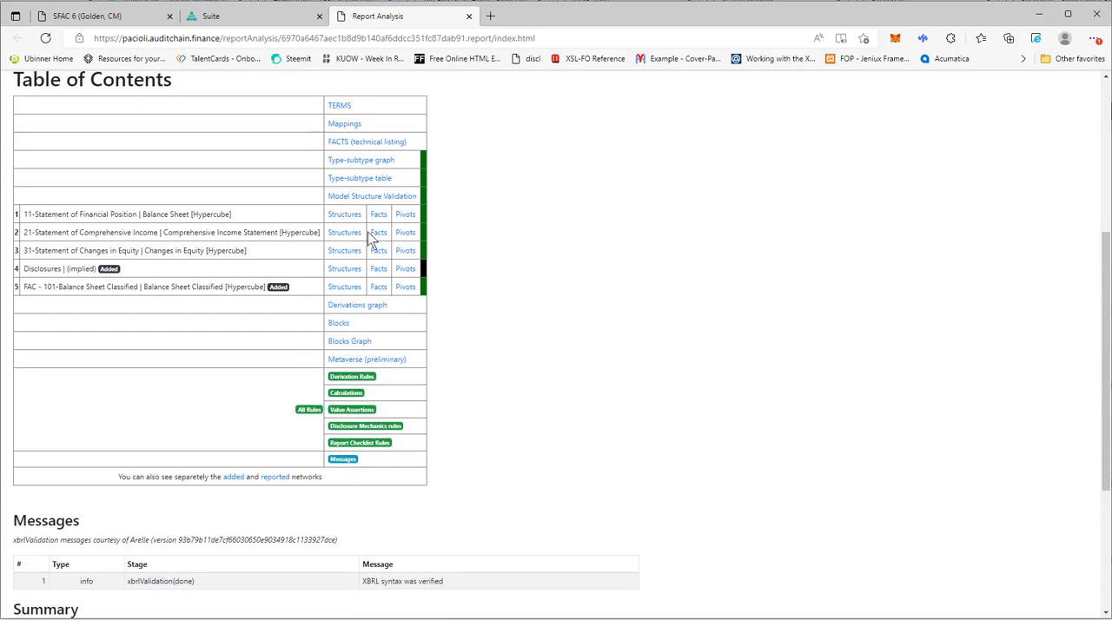
# - Review the pivots of the Statement of Financial Position, Statement of Comprehensive Income and Statement of Changes in Equity
pyautogui.click(406, 216)
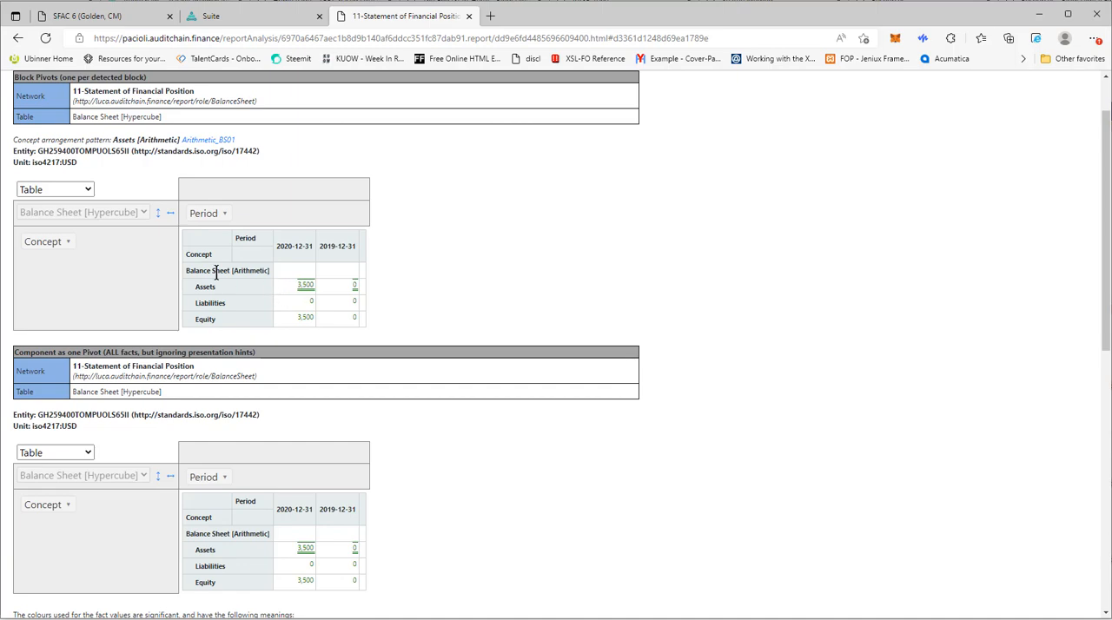
pyautogui.click(18, 38)
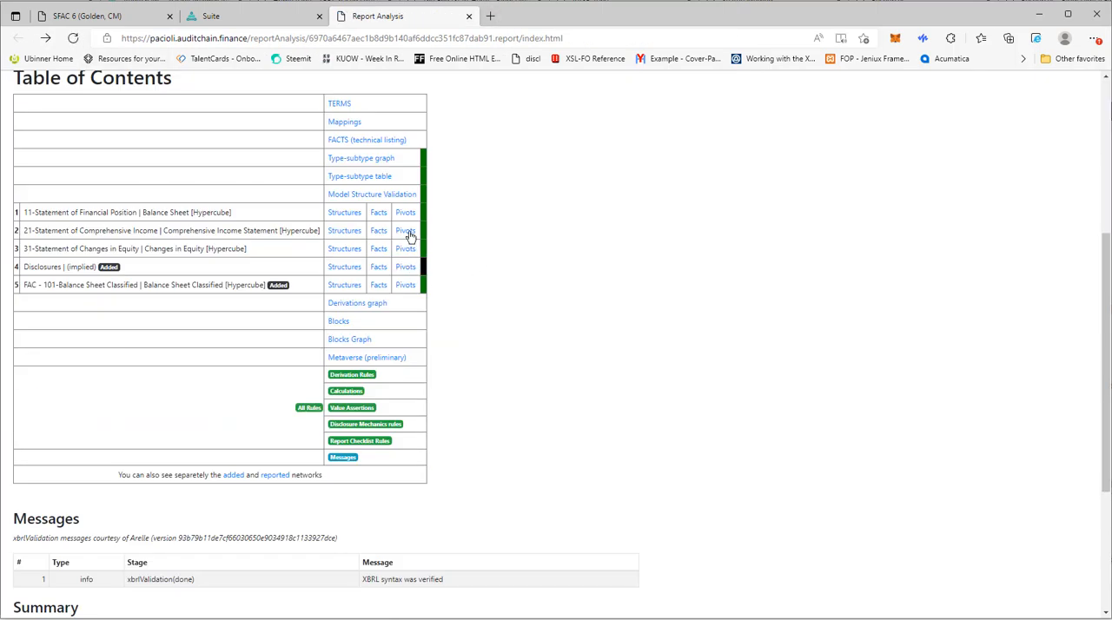
pyautogui.click(407, 231)
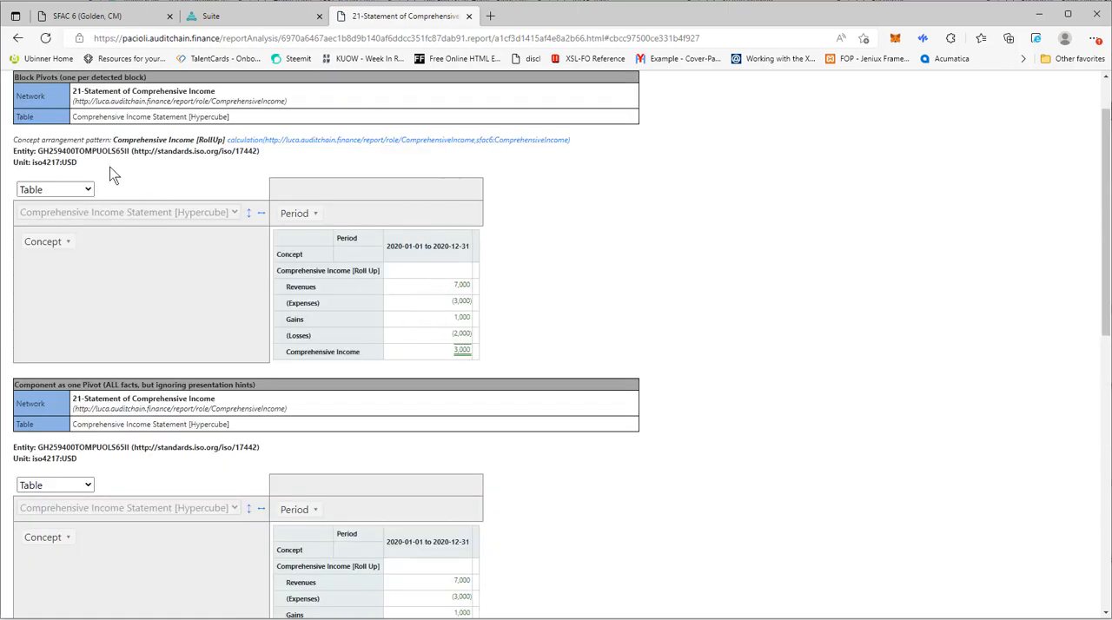
pyautogui.click(17, 38)
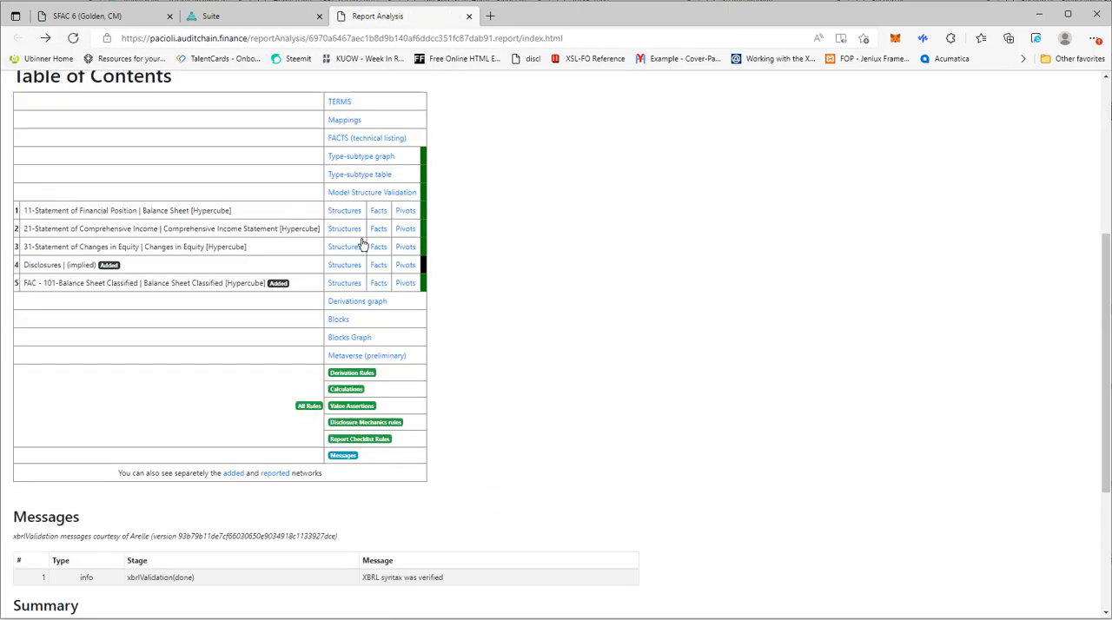
pyautogui.click(407, 248)
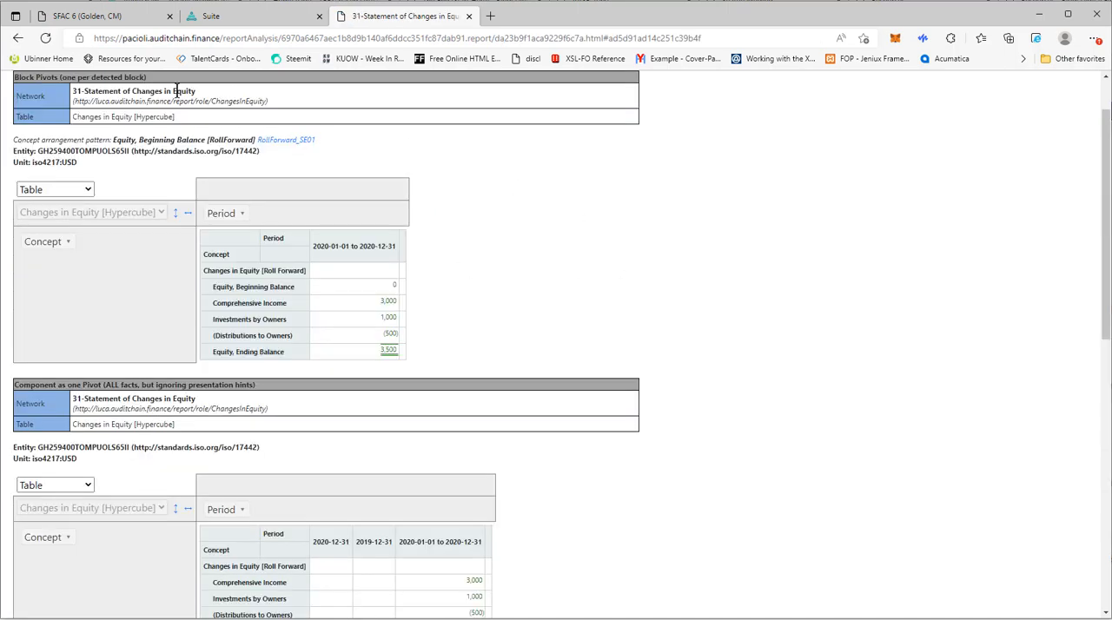
pyautogui.click(17, 38)
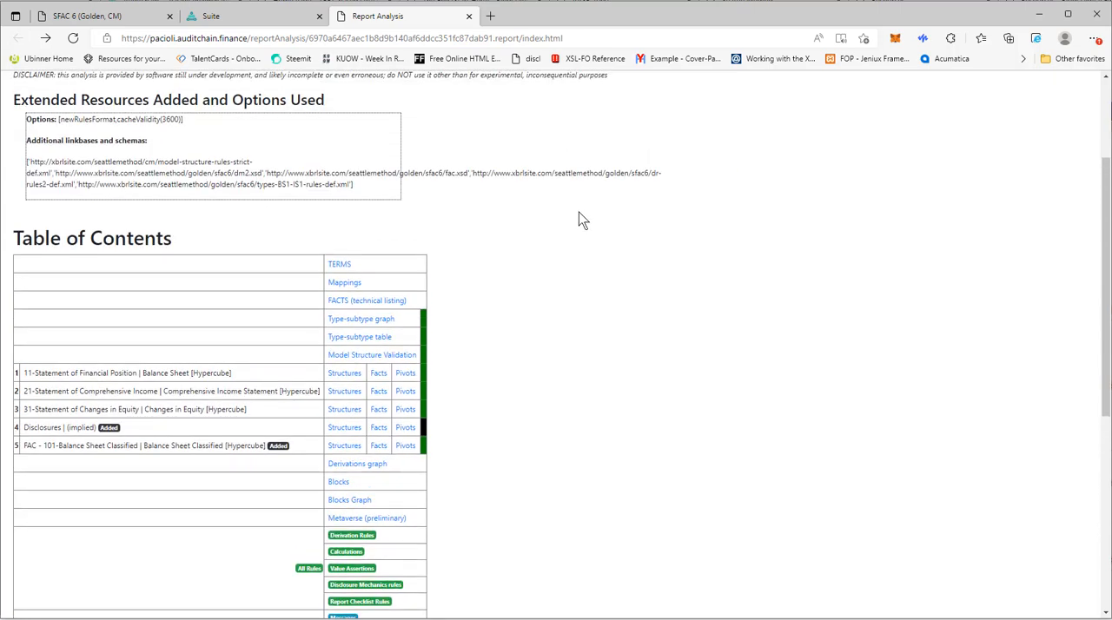
# - Inspect the whole type-subtype graph of the analysis, zoomed out, and open its Report Checklist Rules
pyautogui.click(356, 325)
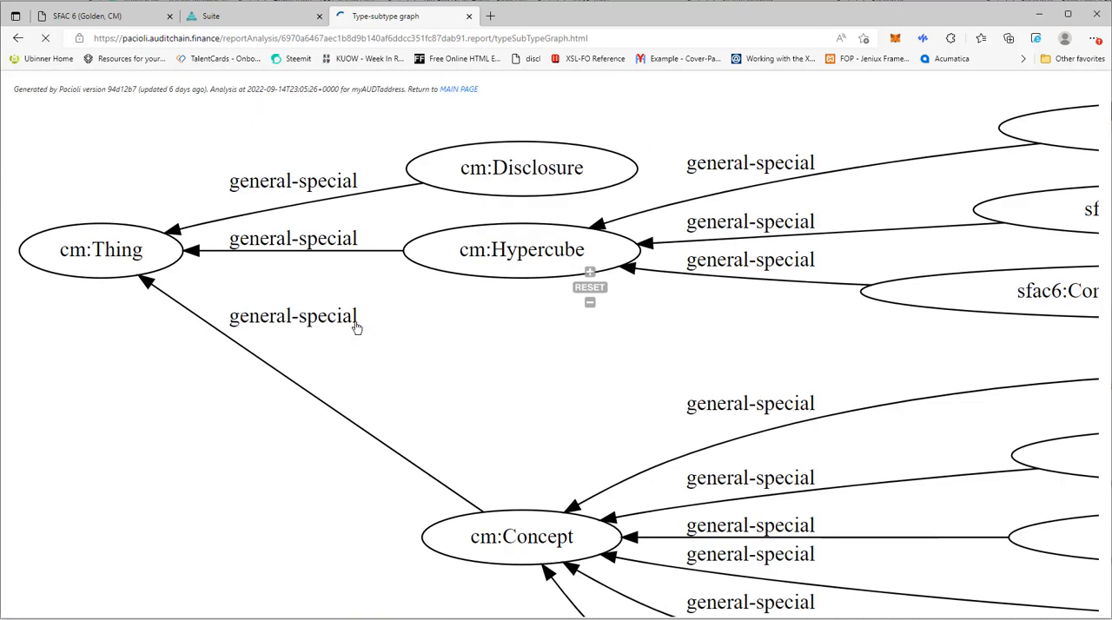
pyautogui.scroll(-3, 712, 369)
pyautogui.moveTo(705, 389); pyautogui.dragTo(482, 287)
pyautogui.scroll(-2, 371, 287)
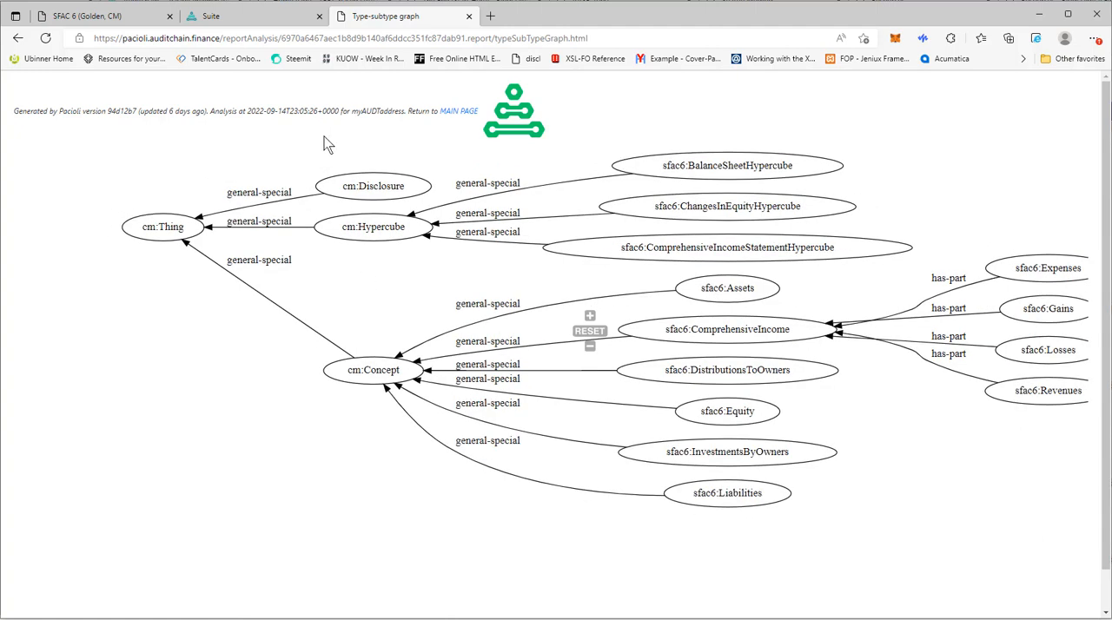
pyautogui.click(18, 38)
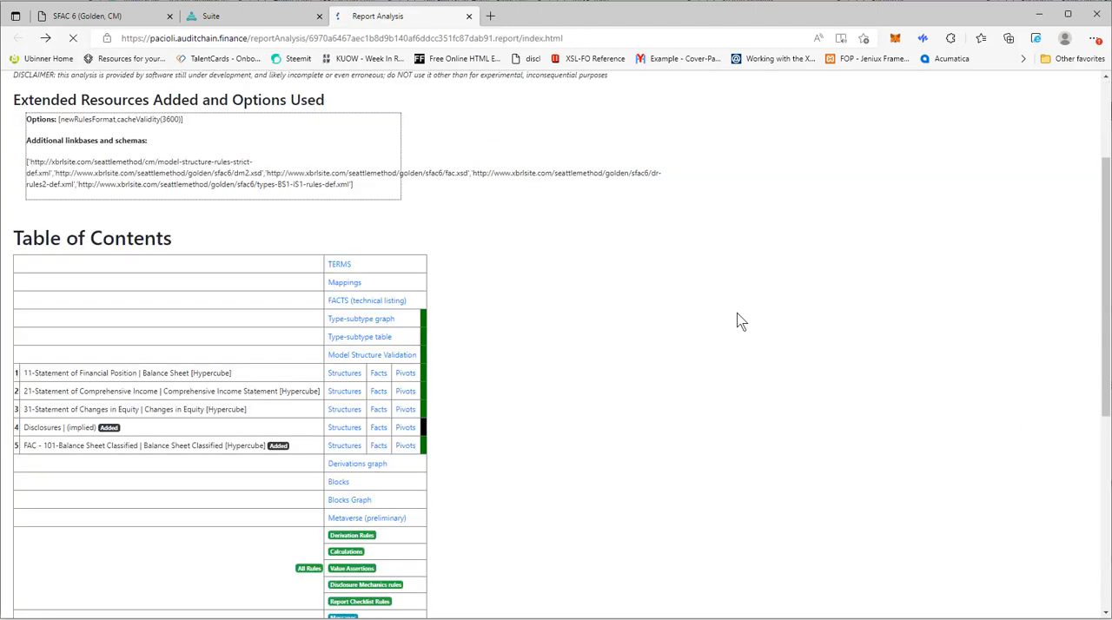
pyautogui.scroll(-4, 535, 486)
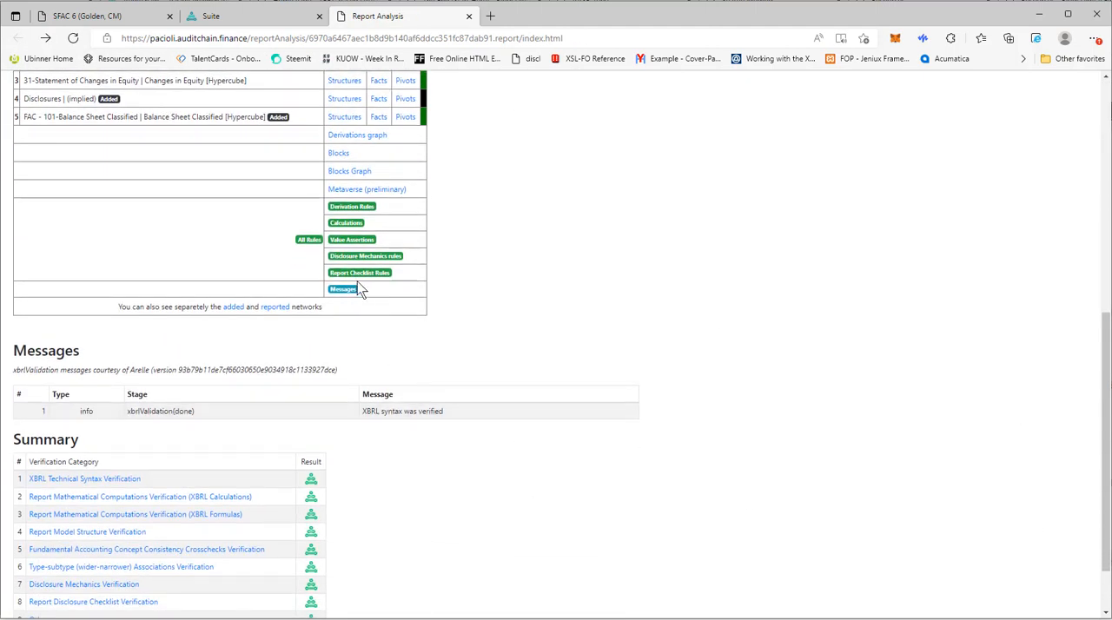
pyautogui.click(365, 276)
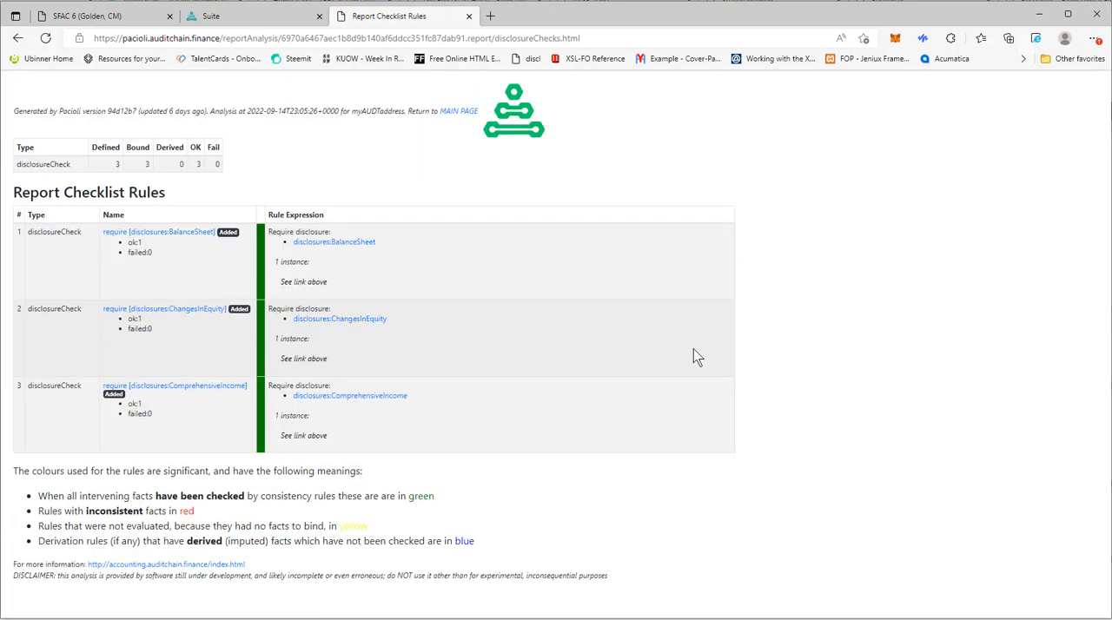
# - Leave the Report Checklist Rules and review the Disclosure Mechanics rules of the analysis down to the colour legend
pyautogui.click(18, 38)
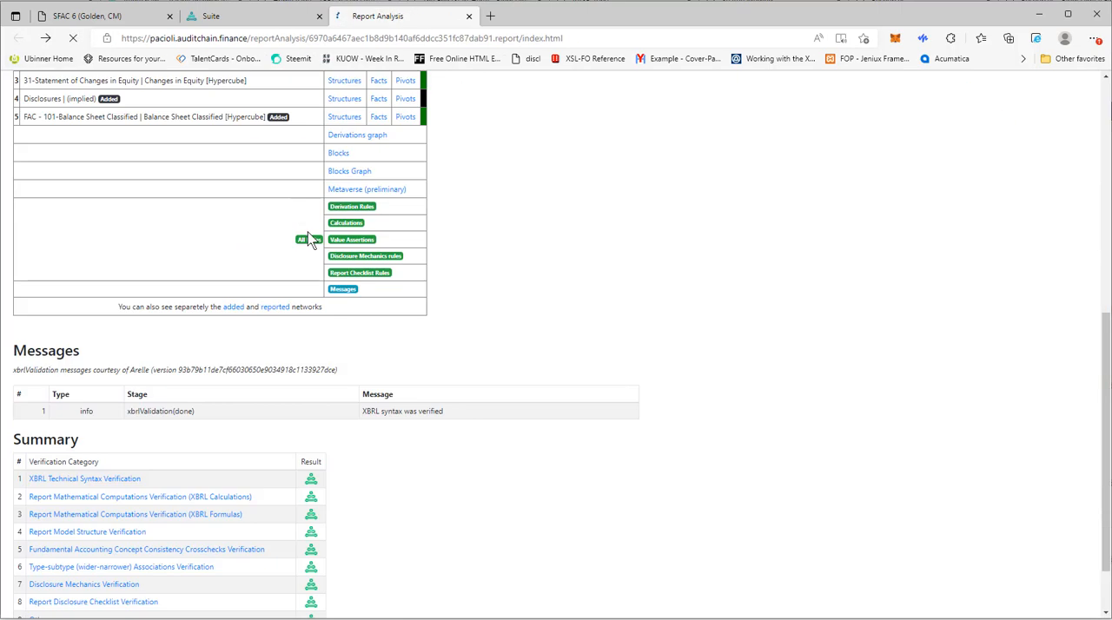
pyautogui.click(352, 261)
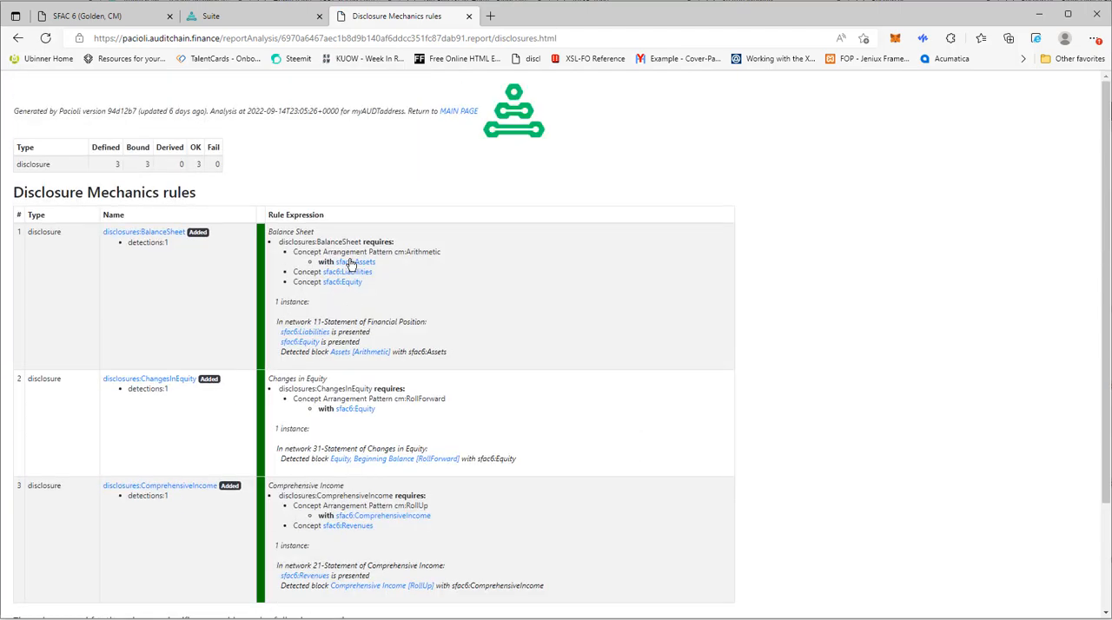
pyautogui.scroll(-3, 544, 330)
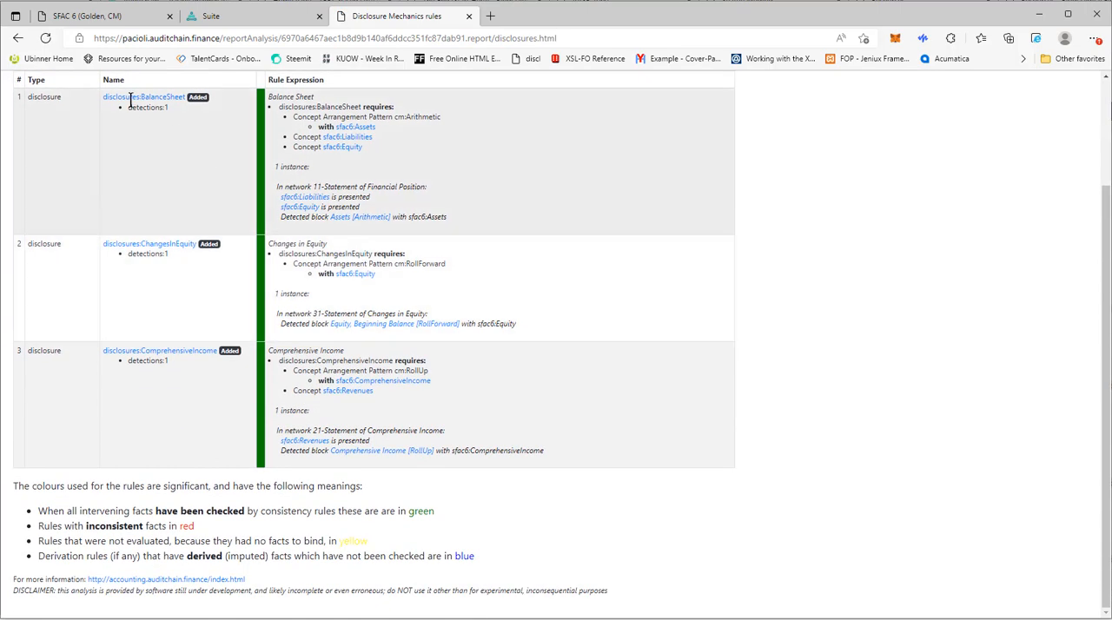
# - Review the Value Assertions of the report analysis and close the technical analysis to return to the validation results in Suite
pyautogui.click(18, 37)
pyautogui.click(345, 243)
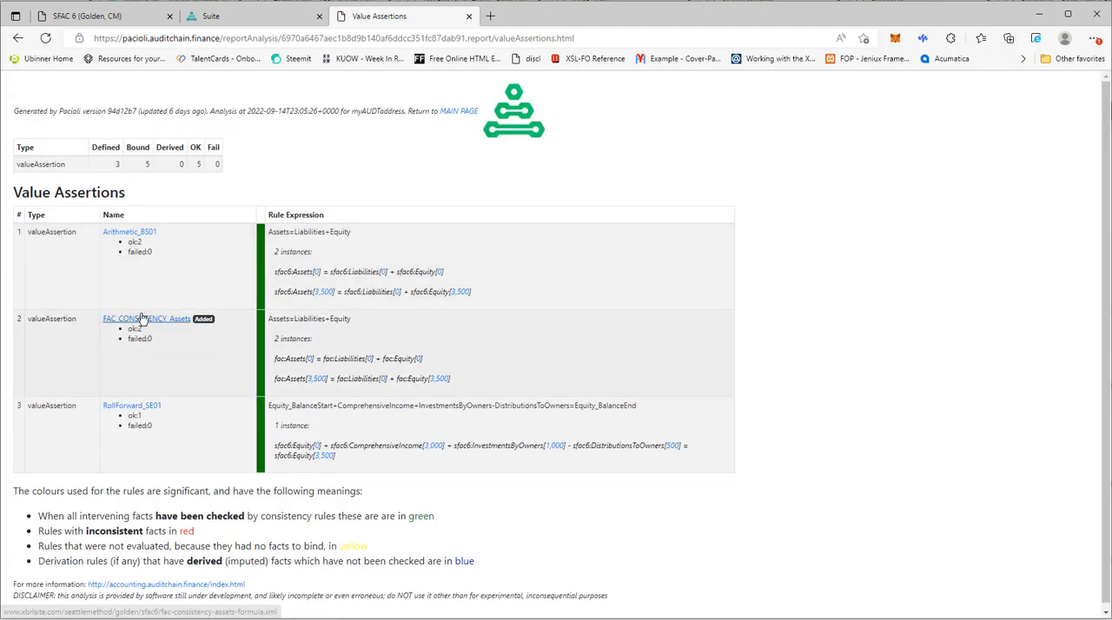
pyautogui.click(18, 37)
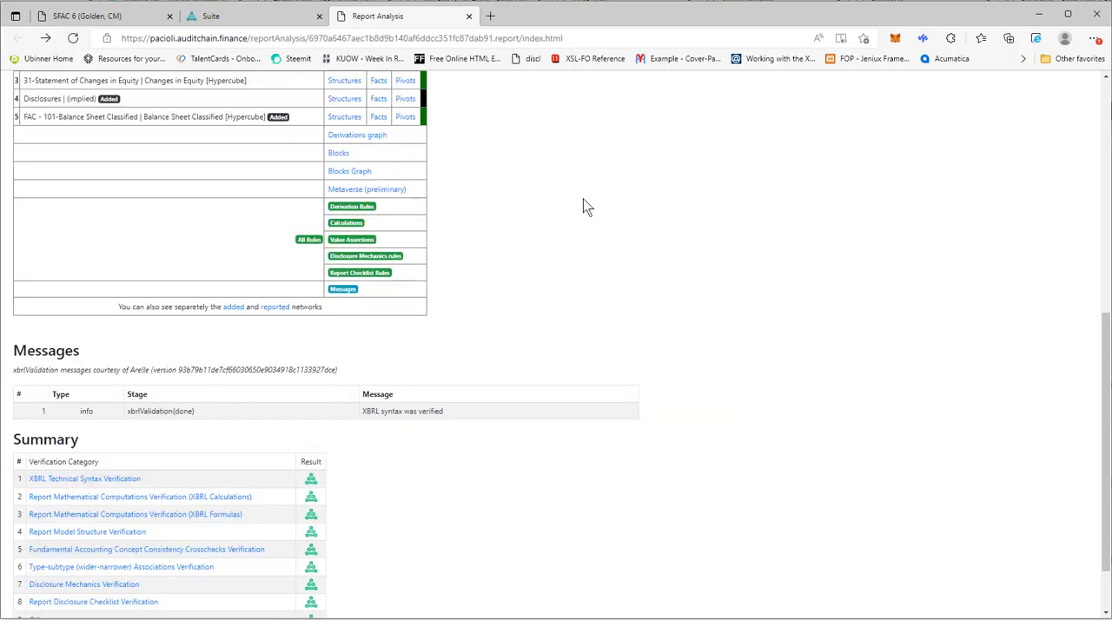
pyautogui.scroll(5, 788, 324)
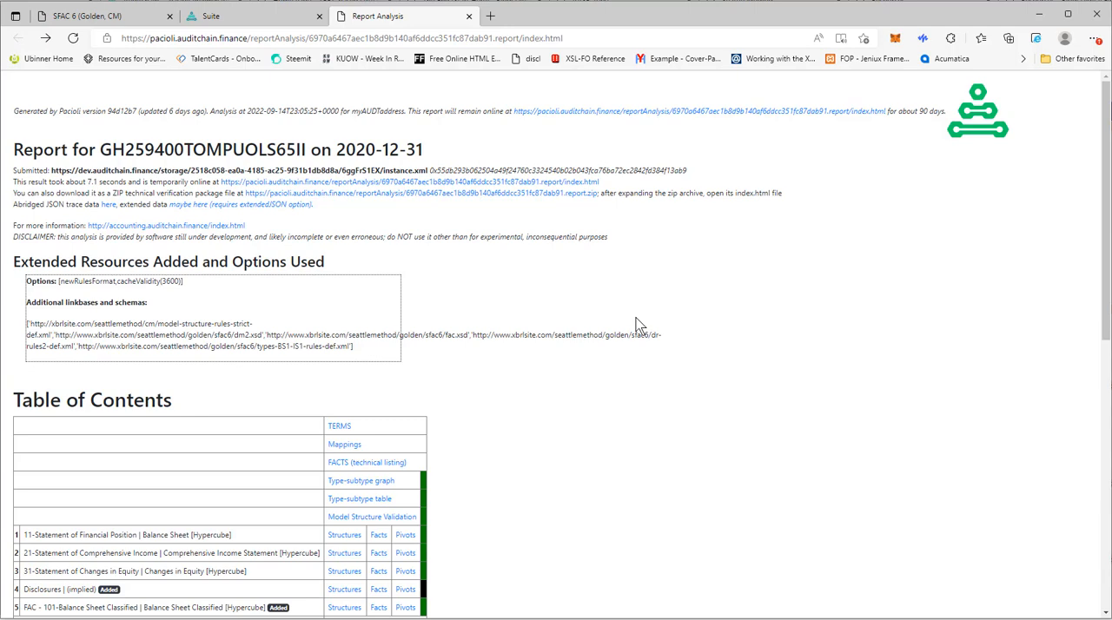
pyautogui.click(469, 18)
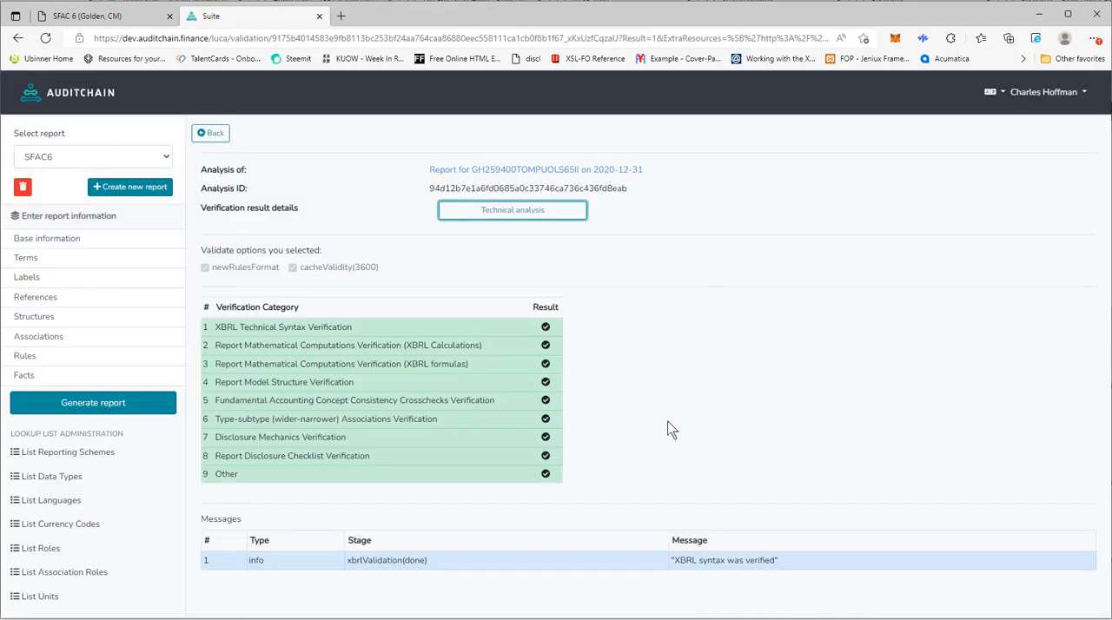